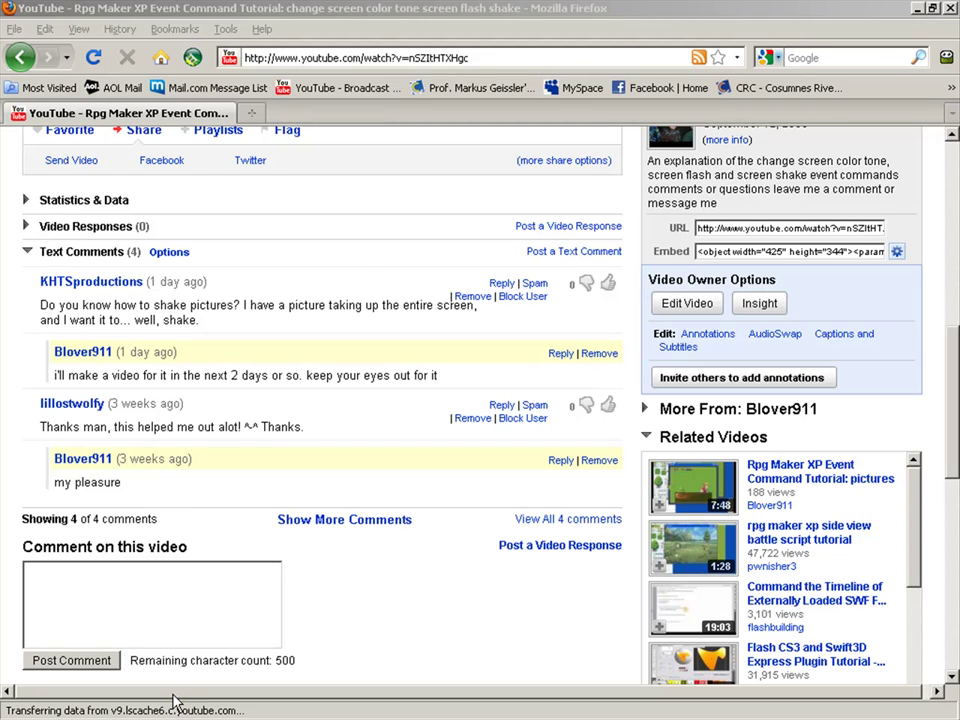
# Delete the old looping event and create a new event on the same tile.
pyautogui.hotkey('alt', 'Tab')
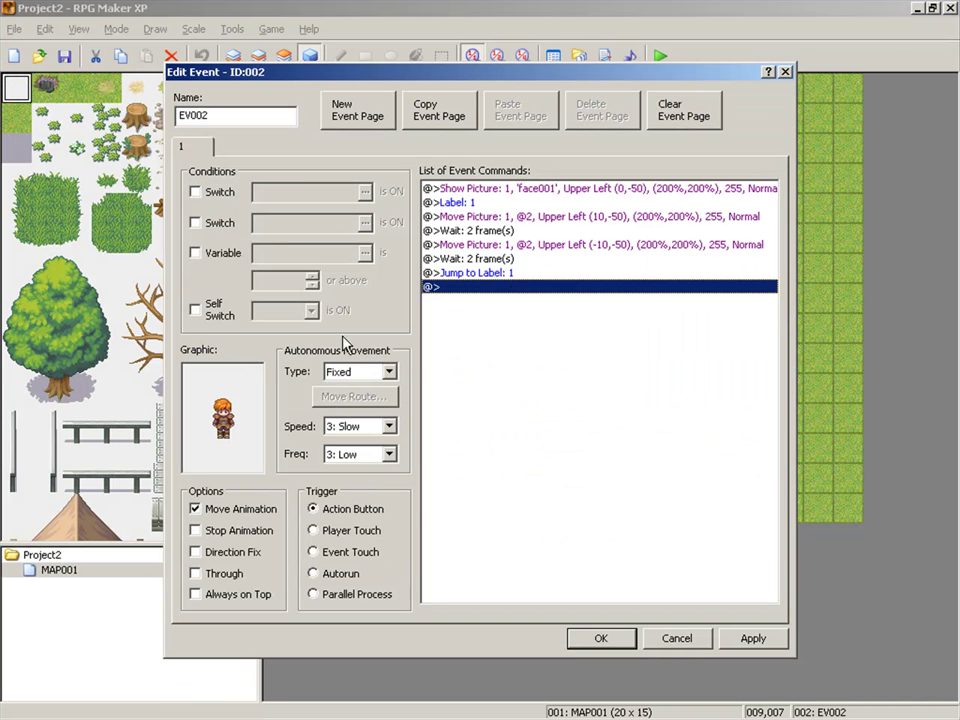
pyautogui.click(785, 72)
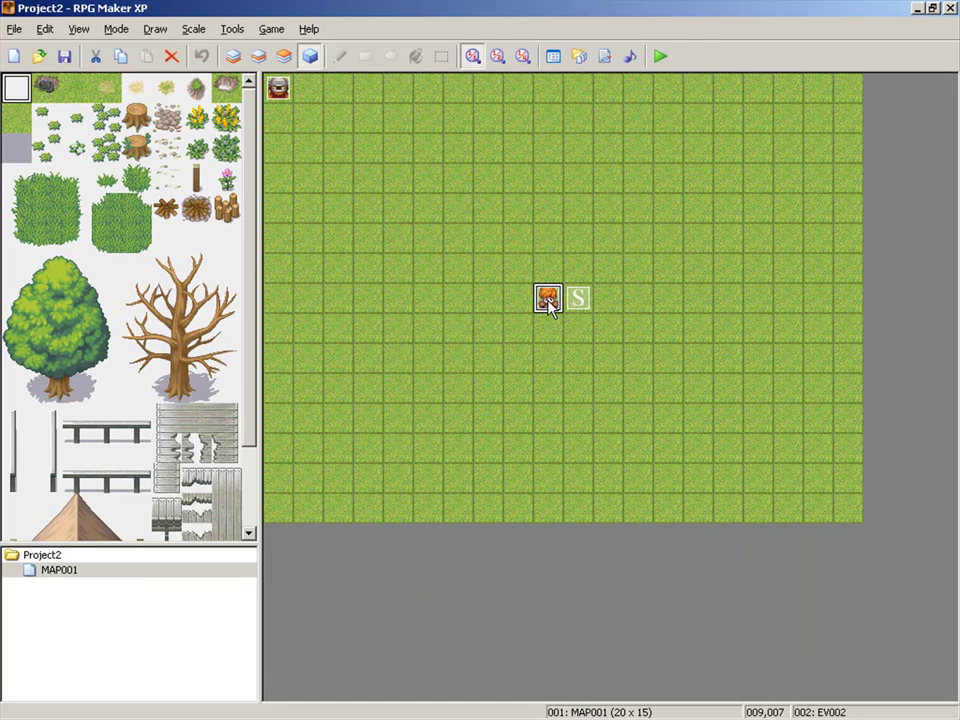
pyautogui.press('Delete')
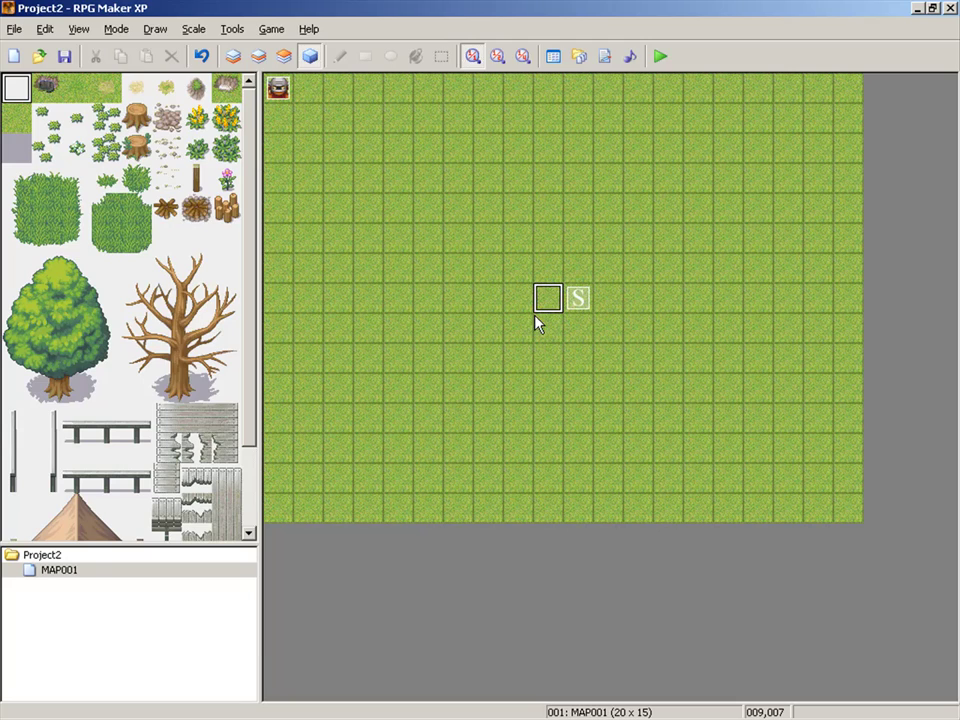
pyautogui.doubleClick(553, 305)
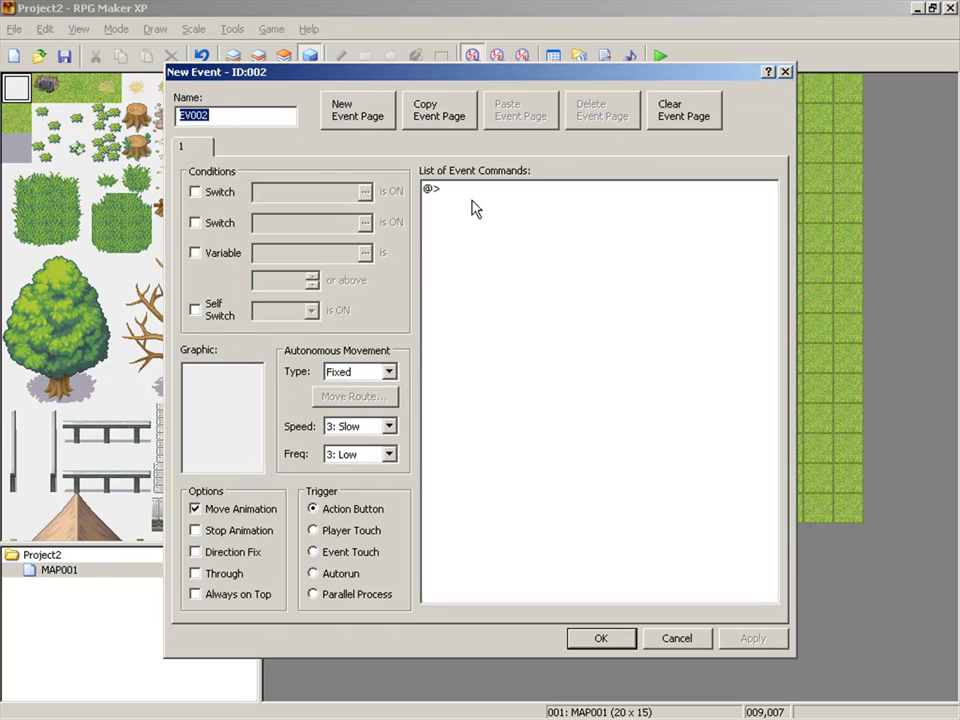
# Give the new event the 001-Fighter01 character graphic.
pyautogui.doubleClick(248, 445)
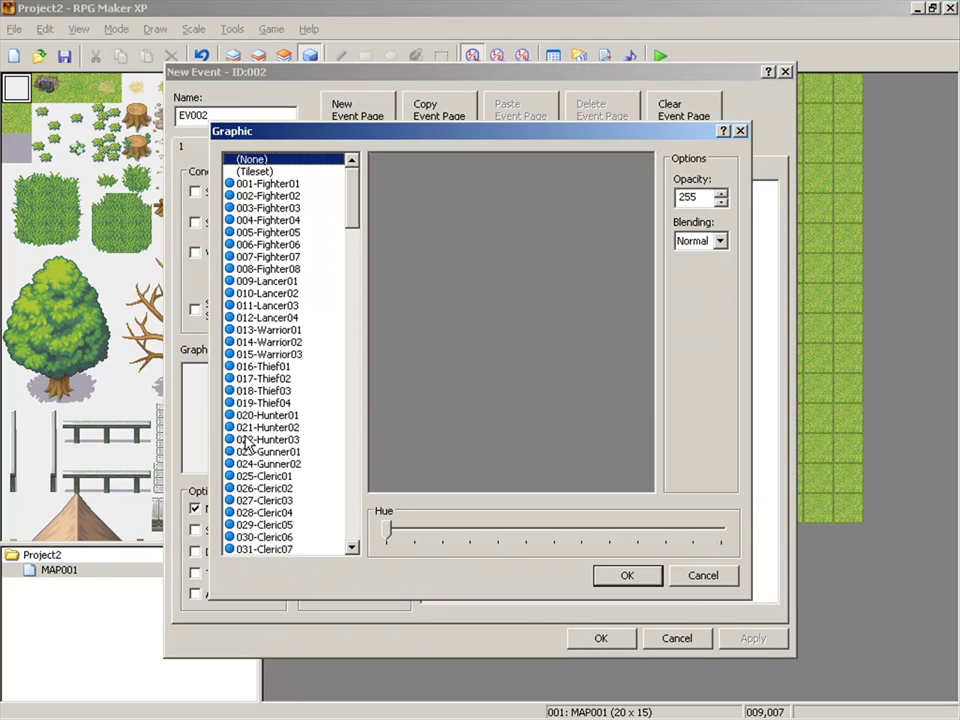
pyautogui.click(277, 185)
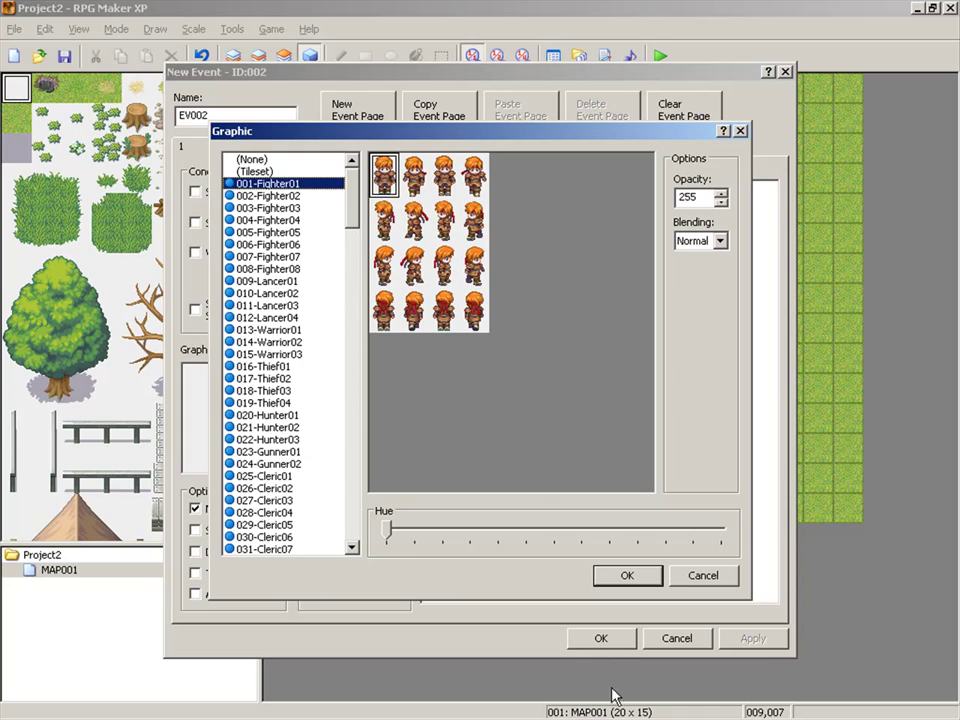
pyautogui.click(622, 576)
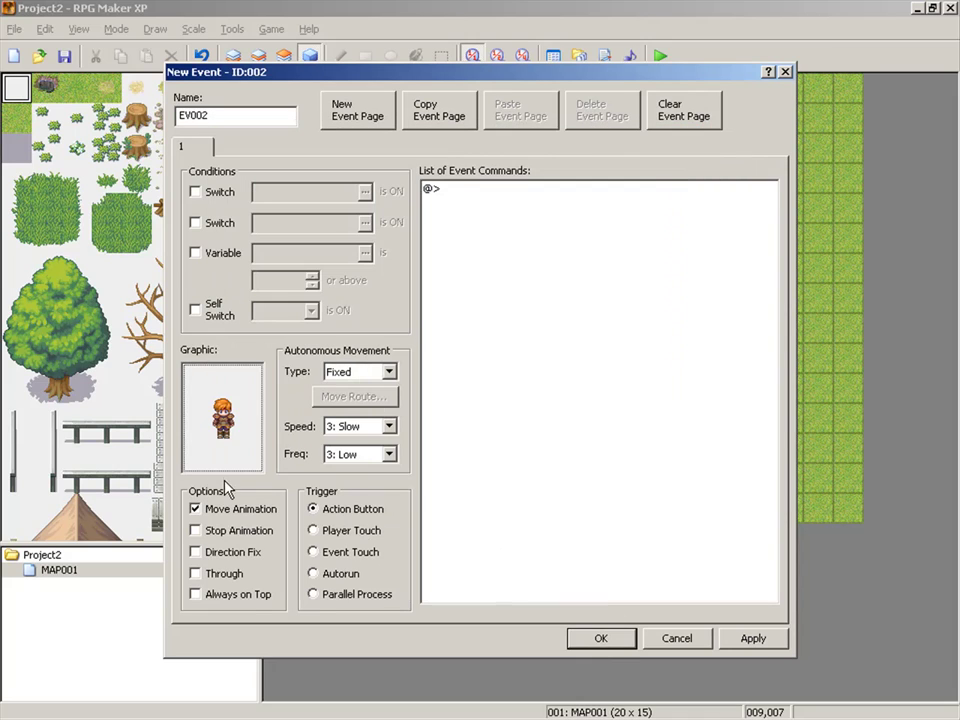
# Add a Show Picture command using the face001 graphic.
pyautogui.doubleClick(486, 190)
pyautogui.click(664, 246)
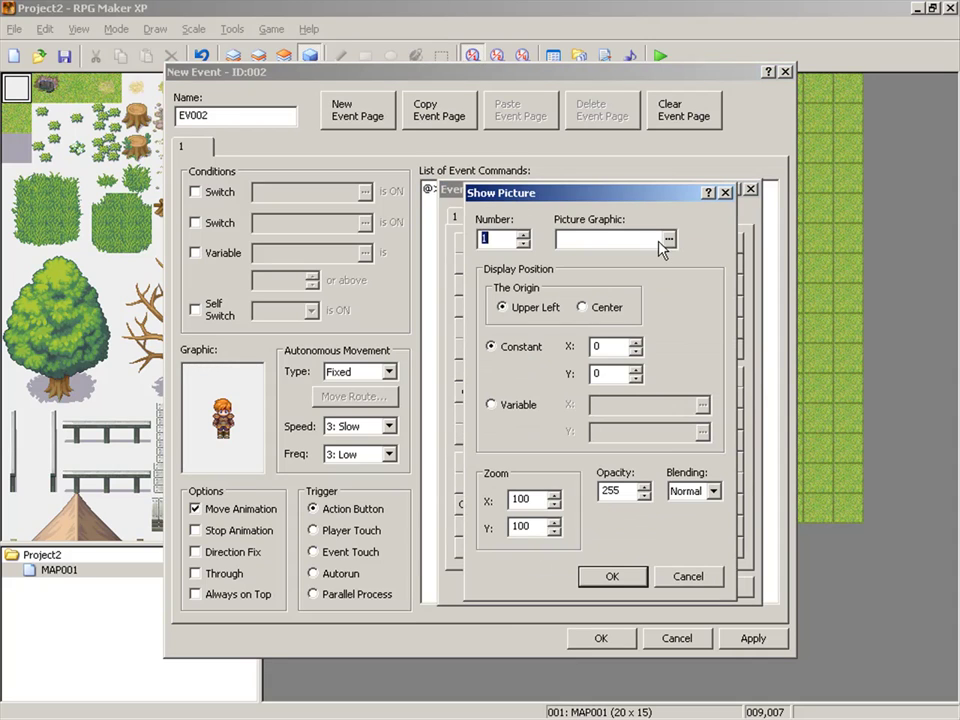
pyautogui.click(668, 239)
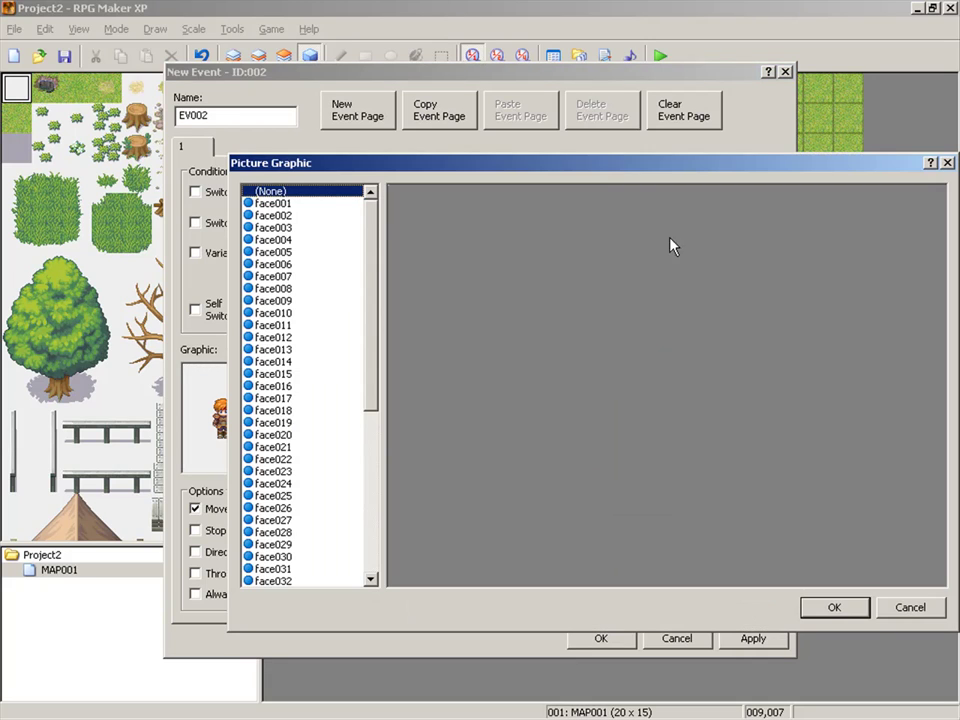
pyautogui.click(305, 205)
pyautogui.click(820, 604)
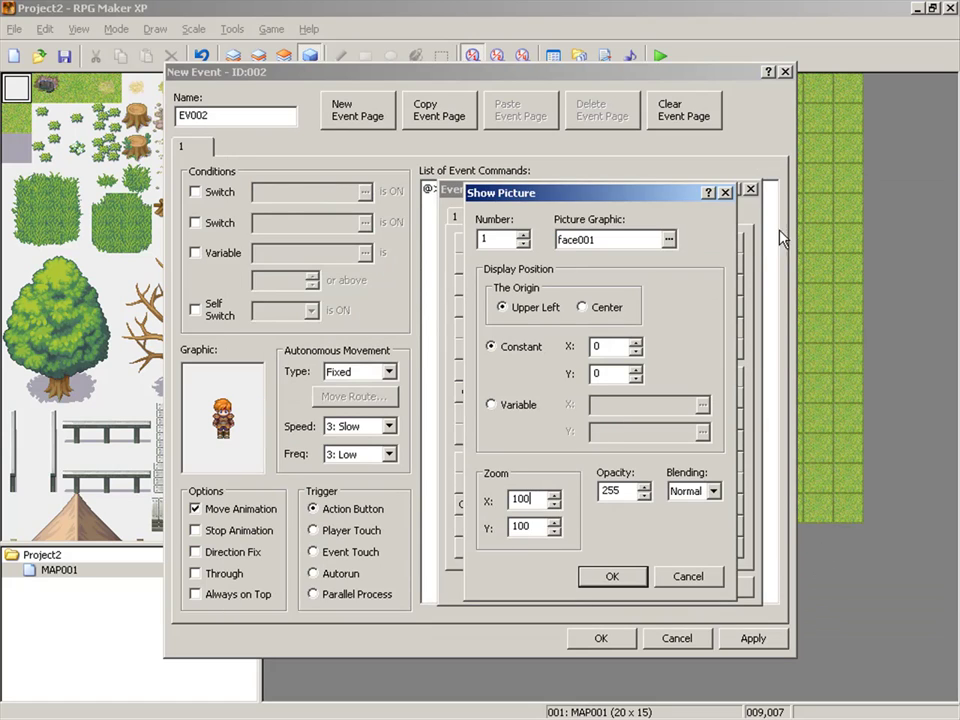
pyautogui.click(668, 239)
pyautogui.click(289, 273)
pyautogui.click(284, 216)
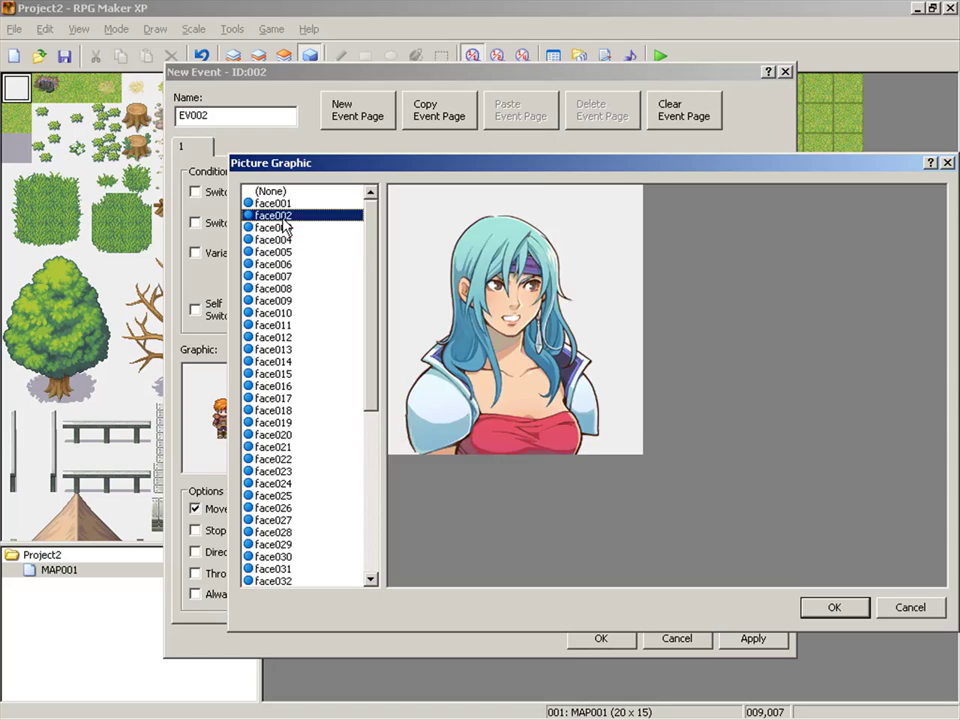
pyautogui.click(282, 227)
pyautogui.click(262, 191)
pyautogui.click(266, 203)
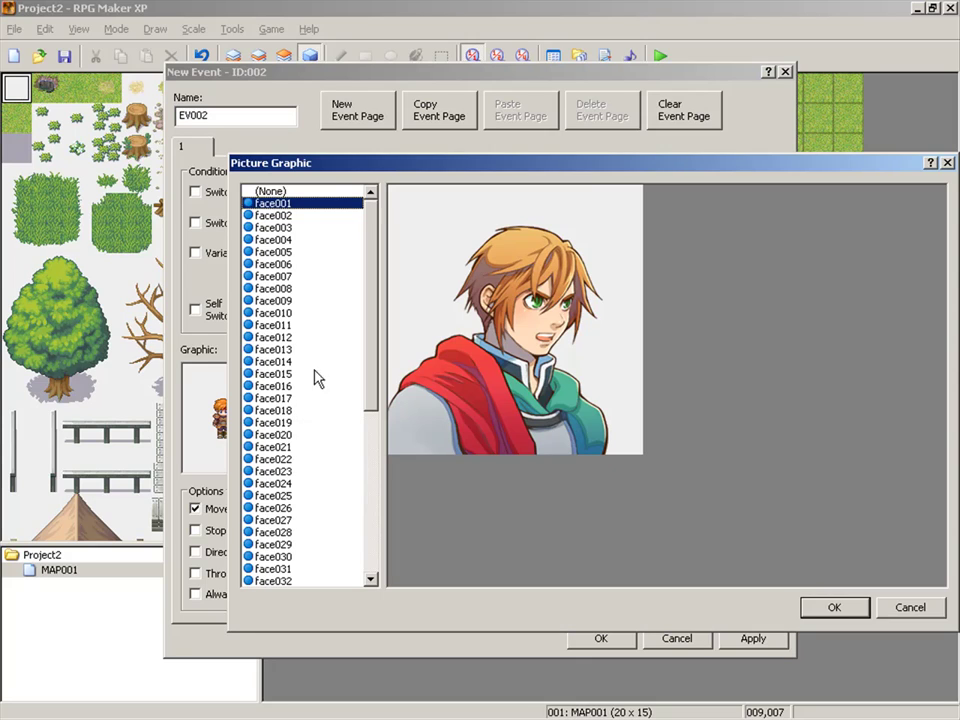
pyautogui.click(836, 607)
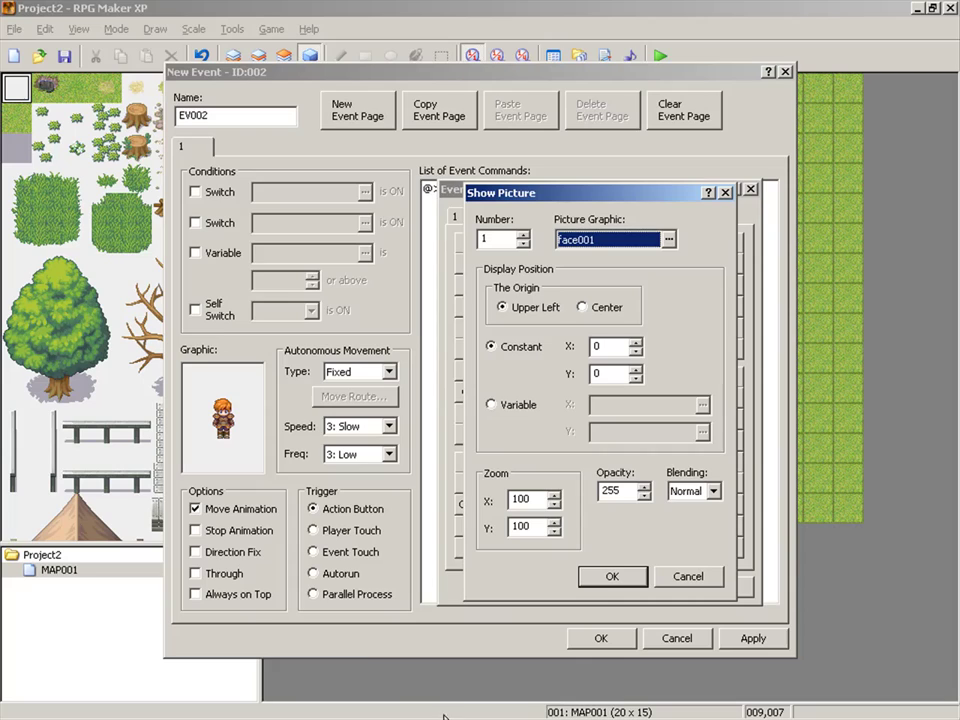
# Place picture 1 at (0,-50) with 200% horizontal and vertical zoom.
pyautogui.doubleClick(484, 240)
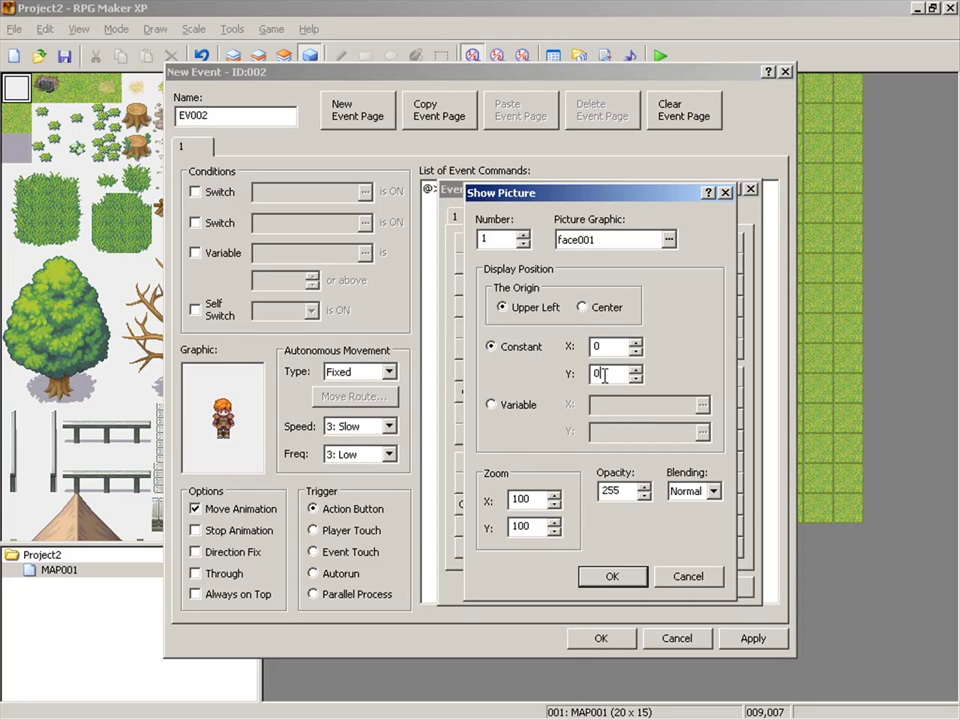
pyautogui.doubleClick(537, 500)
pyautogui.write('40')
pyautogui.press('BackSpace')
pyautogui.press('BackSpace')
pyautogui.write('200')
pyautogui.doubleClick(537, 527)
pyautogui.write('20')
pyautogui.click(616, 344)
pyautogui.click(612, 374)
pyautogui.press('BackSpace')
pyautogui.write('8')
pyautogui.press('Down')
pyautogui.press('Down')
pyautogui.press('Down')
pyautogui.press('Down')
pyautogui.press('Down')
pyautogui.press('Down')
pyautogui.press('Down')
pyautogui.press('Down')
pyautogui.press('Down')
pyautogui.press('Down')
pyautogui.press('Down')
pyautogui.press('Down')
pyautogui.press('Down')
pyautogui.press('Down')
pyautogui.press('Down')
pyautogui.press('Down')
pyautogui.press('Down')
pyautogui.press('Down')
pyautogui.press('Down')
pyautogui.press('Down')
pyautogui.press('Down')
pyautogui.press('Down')
pyautogui.press('Down')
pyautogui.press('Down')
pyautogui.press('Down')
pyautogui.click(619, 580)
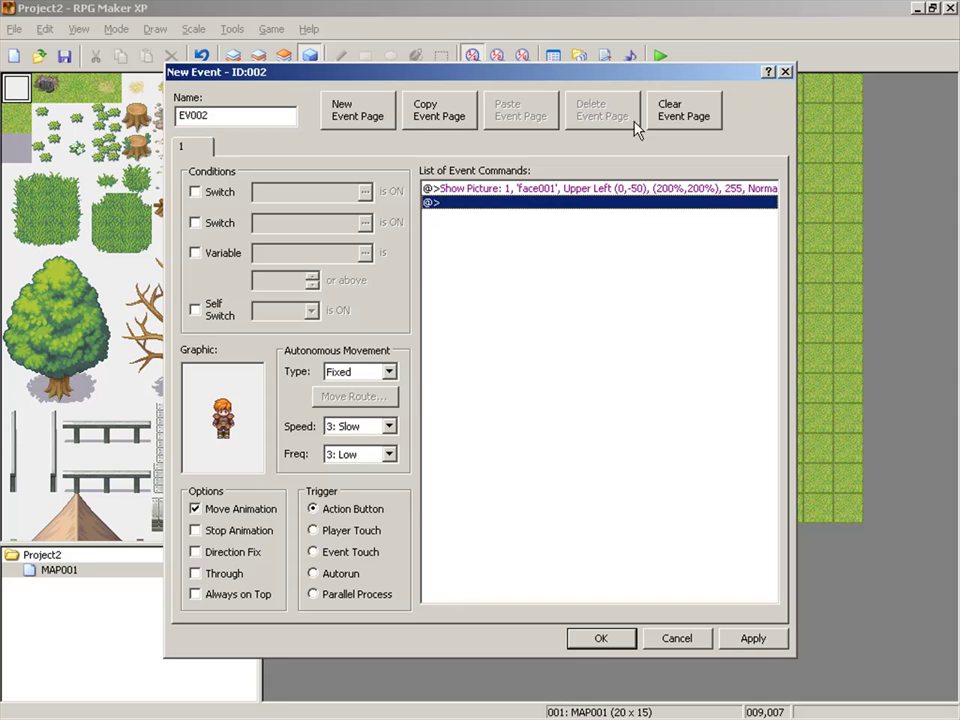
# Close the event, save the project, and start a new playtest game.
pyautogui.click(596, 642)
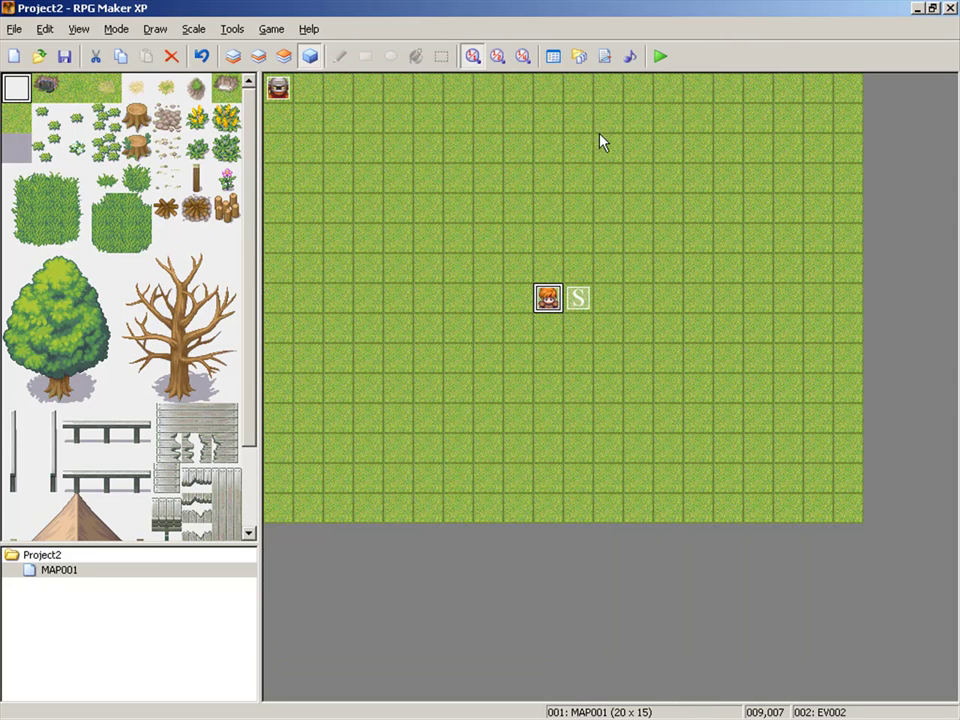
pyautogui.click(658, 58)
pyautogui.click(406, 391)
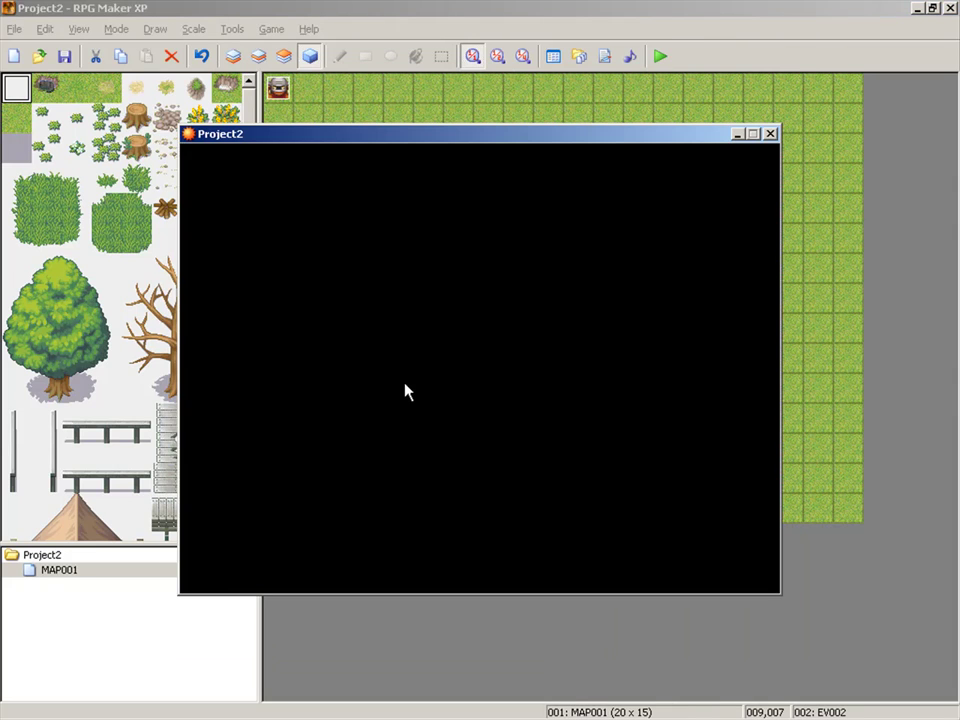
pyautogui.press('Return')
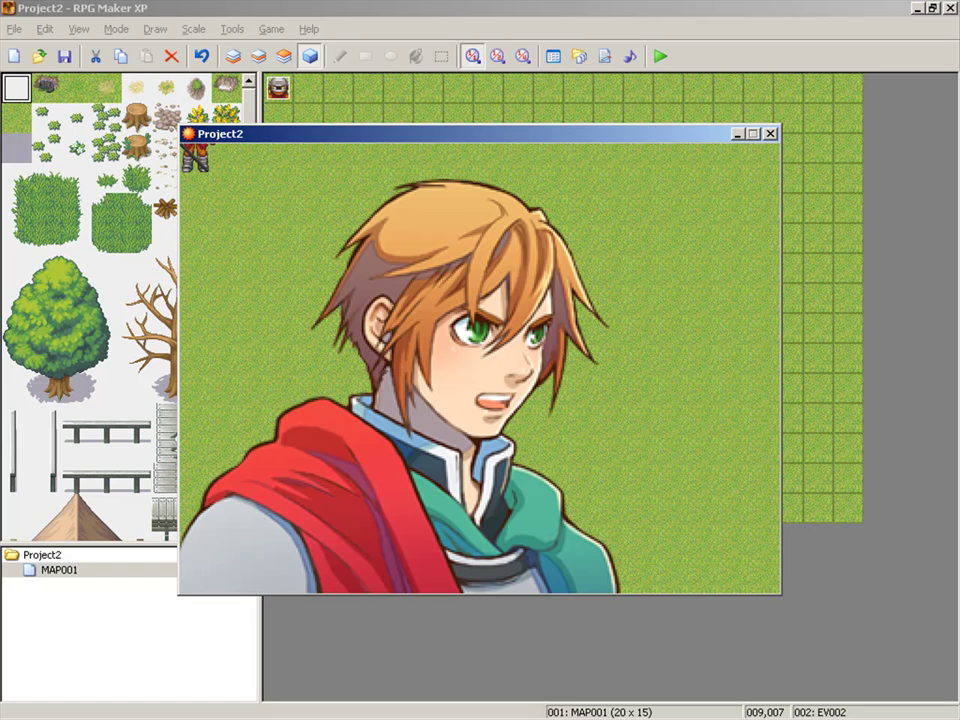
# Reopen EV002 and add a Move Picture command targeting picture 1.
pyautogui.click(770, 133)
pyautogui.doubleClick(557, 292)
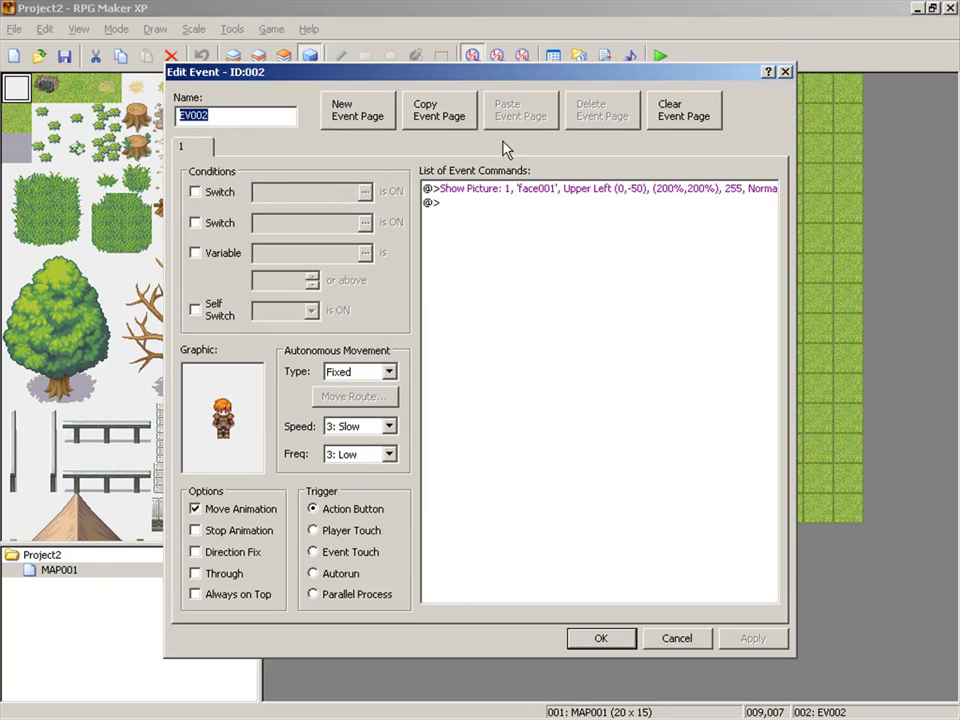
pyautogui.rightClick(491, 189)
pyautogui.click(440, 240)
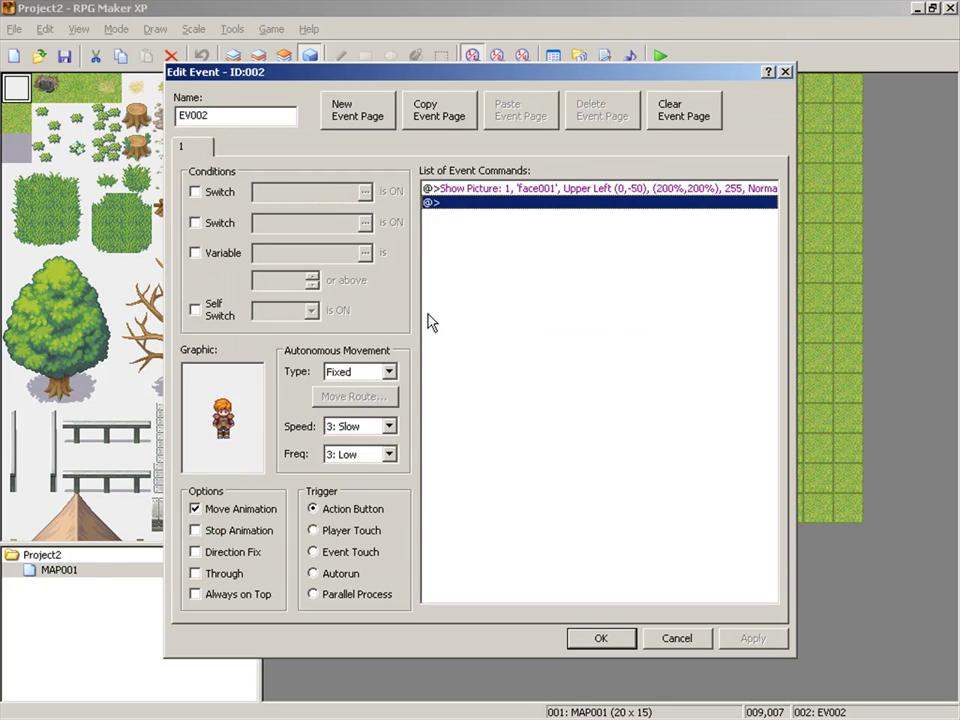
pyautogui.click(470, 205)
pyautogui.doubleClick(470, 205)
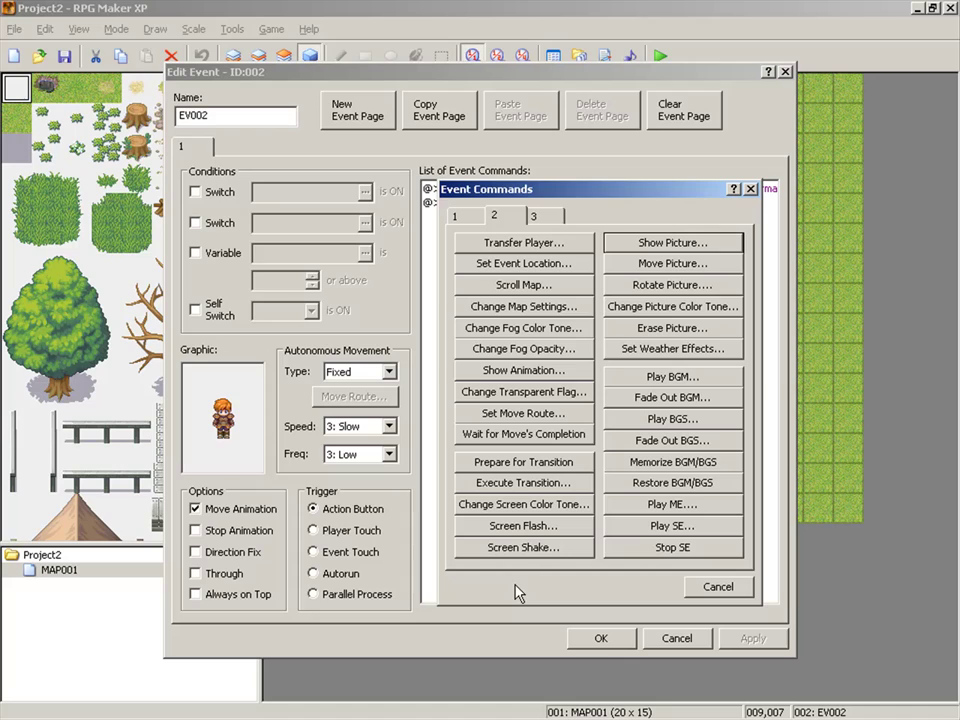
pyautogui.click(668, 264)
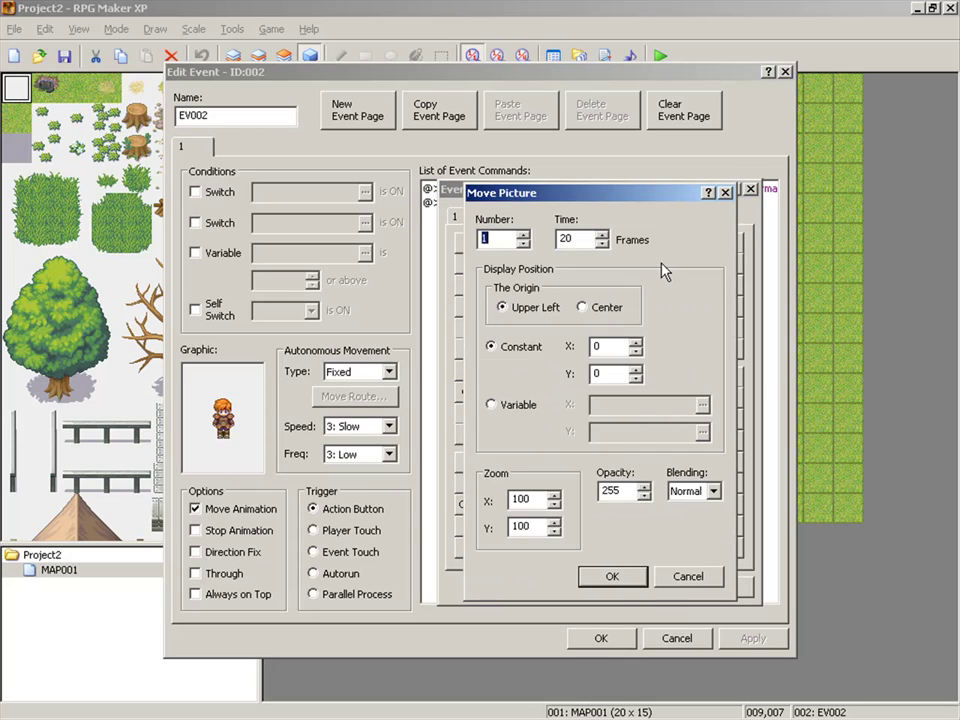
pyautogui.click(492, 239)
# Set the move's duration to 1 frame and its Y position to -50.
pyautogui.click(577, 240)
pyautogui.click(608, 347)
pyautogui.doubleClick(608, 373)
pyautogui.write('-37')
pyautogui.press('BackSpace')
pyautogui.press('BackSpace')
pyautogui.write('52')
# Set the move's X position to 5 and horizontal zoom to 200%.
pyautogui.press('BackSpace')
pyautogui.write('11')
pyautogui.press('Down')
pyautogui.press('Down')
pyautogui.press('Down')
pyautogui.press('Down')
pyautogui.press('Down')
pyautogui.press('Down')
pyautogui.press('Down')
pyautogui.press('Up')
pyautogui.press('Up')
pyautogui.press('Up')
pyautogui.press('Up')
pyautogui.press('Up')
pyautogui.press('Down')
pyautogui.press('Down')
pyautogui.press('Down')
pyautogui.press('Down')
pyautogui.press('Down')
pyautogui.press('Up')
pyautogui.press('Up')
pyautogui.press('Up')
pyautogui.press('Up')
pyautogui.press('Down')
pyautogui.press('Down')
pyautogui.press('Up')
pyautogui.moveTo(534, 499); pyautogui.dragTo(476, 508)
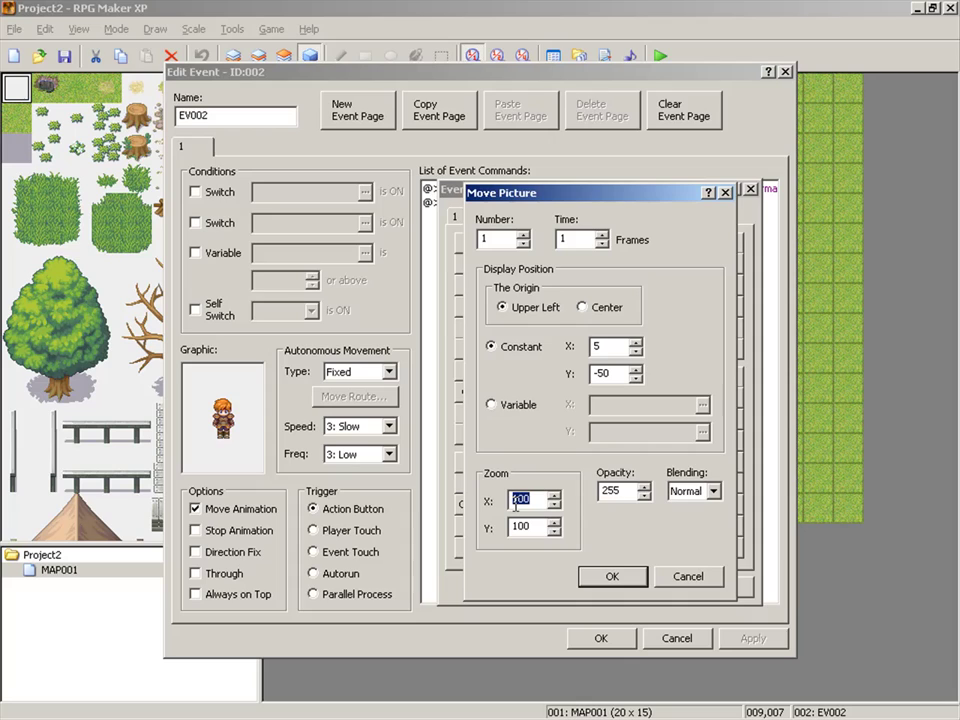
pyautogui.write('200')
pyautogui.press('Tab')
# Finish the move at 200% vertical zoom, then insert a 1-frame Wait.
pyautogui.write('200')
pyautogui.click(613, 576)
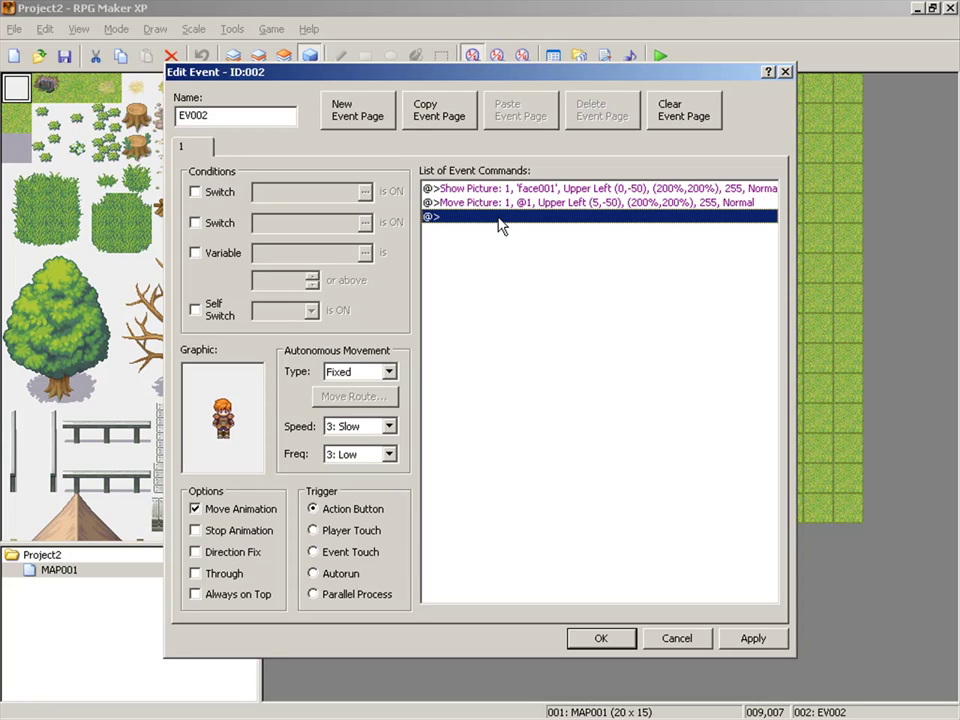
pyautogui.click(478, 203)
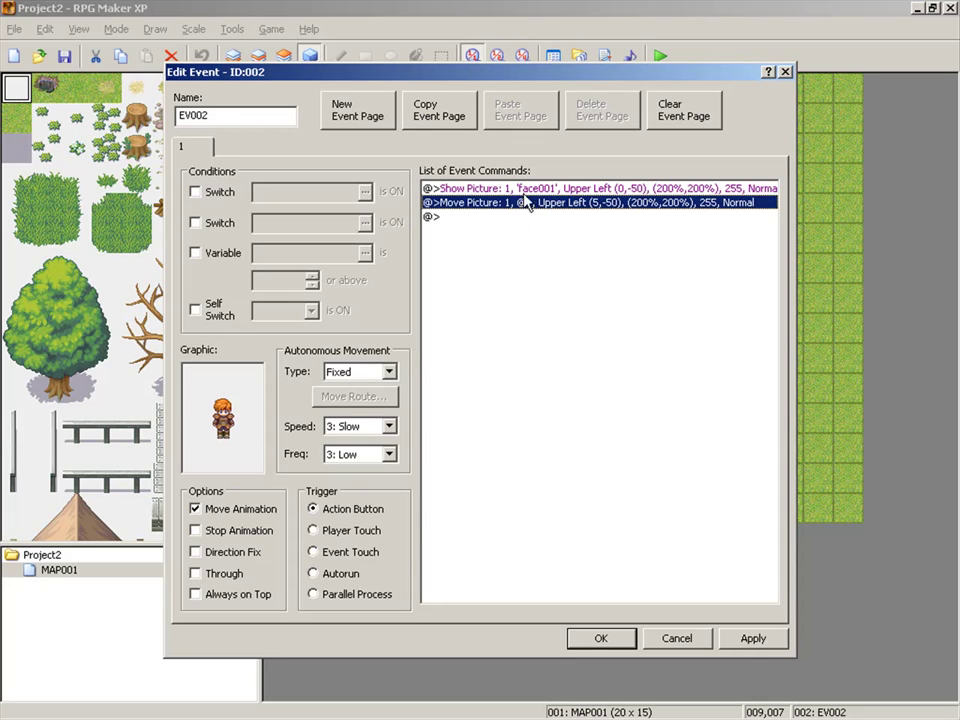
pyautogui.doubleClick(510, 216)
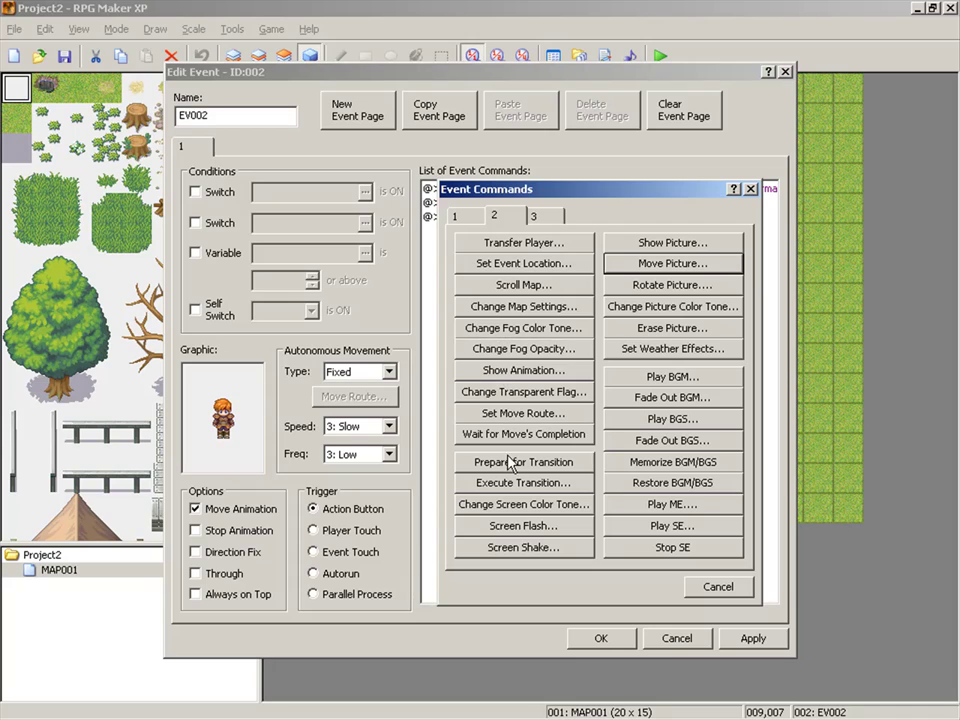
pyautogui.click(476, 217)
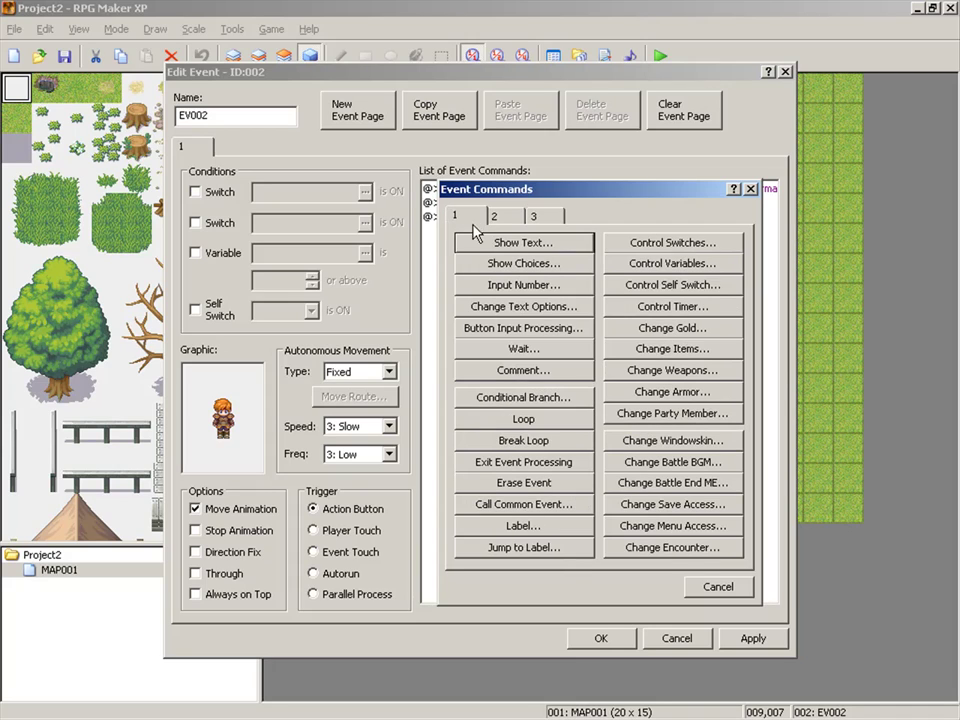
pyautogui.click(497, 359)
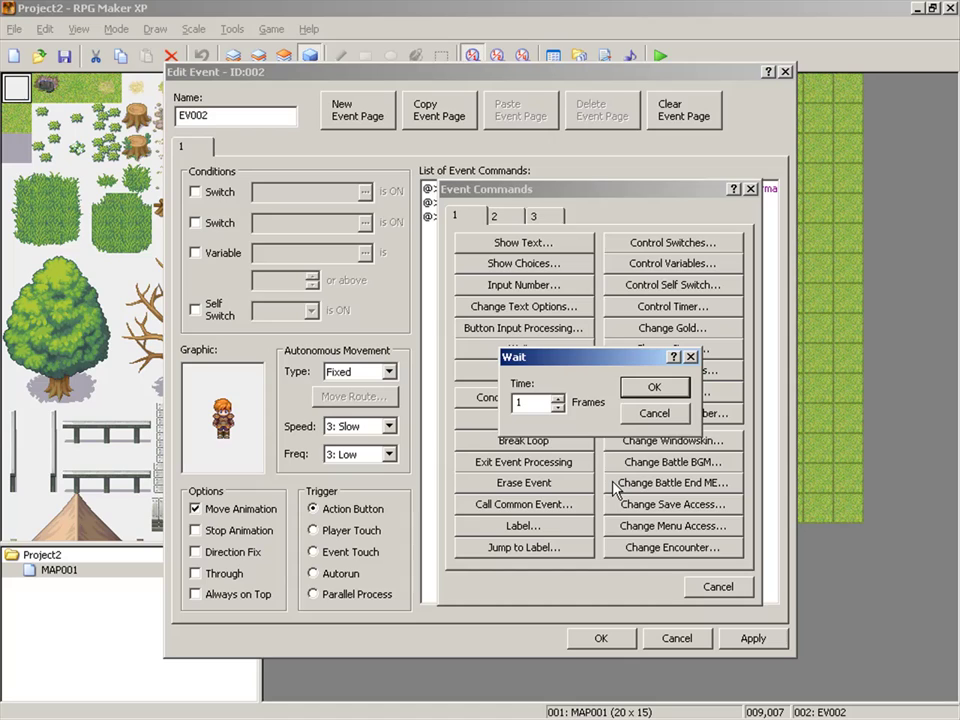
pyautogui.click(650, 388)
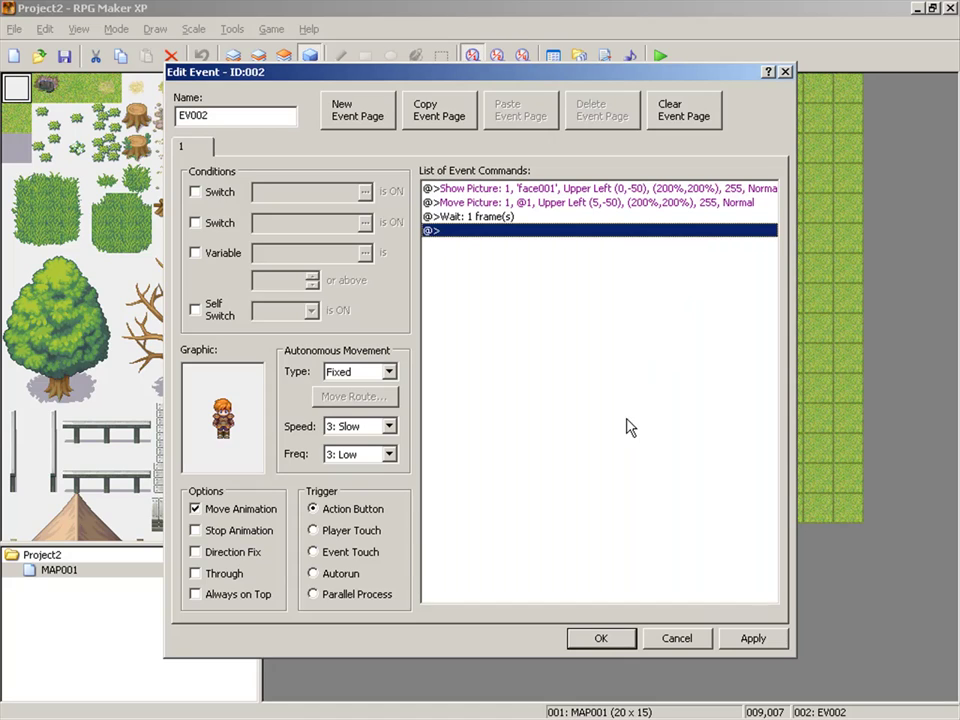
# Copy the Move Picture command and paste it at the end of the list.
pyautogui.click(495, 203)
pyautogui.rightClick(493, 205)
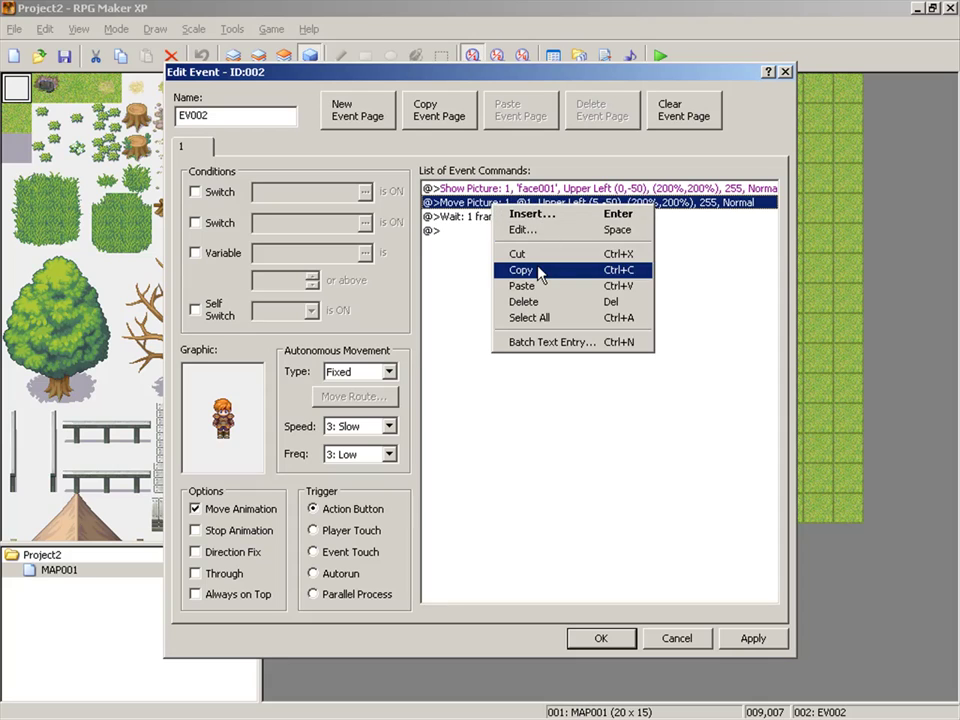
pyautogui.click(542, 272)
pyautogui.rightClick(494, 230)
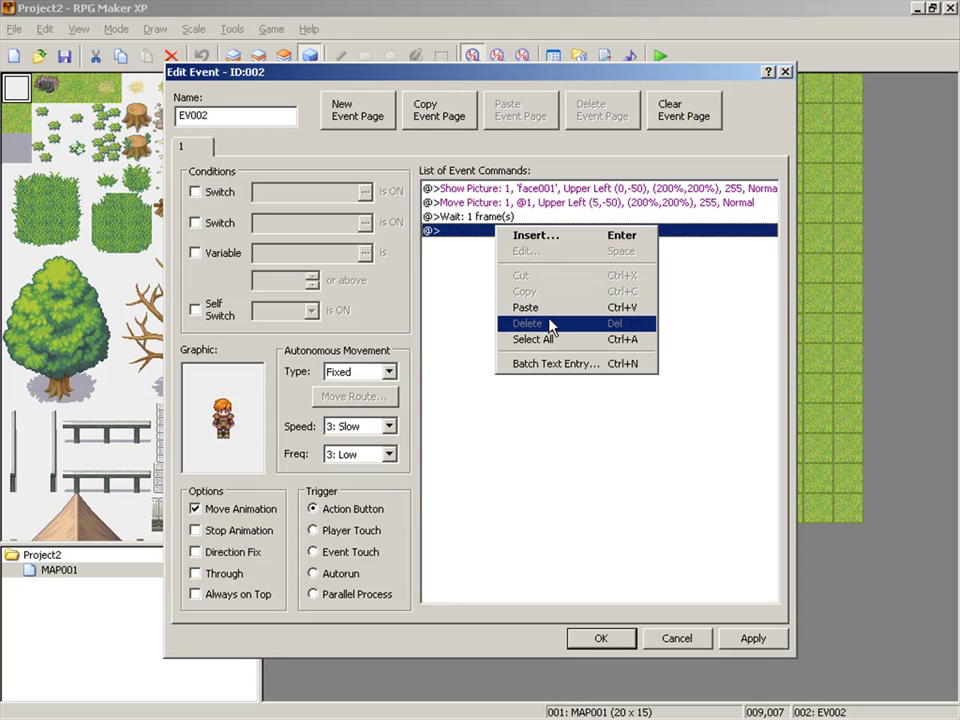
pyautogui.click(527, 307)
# Edit the pasted move so picture 1 goes to (-5,-50).
pyautogui.click(489, 236)
pyautogui.doubleClick(490, 241)
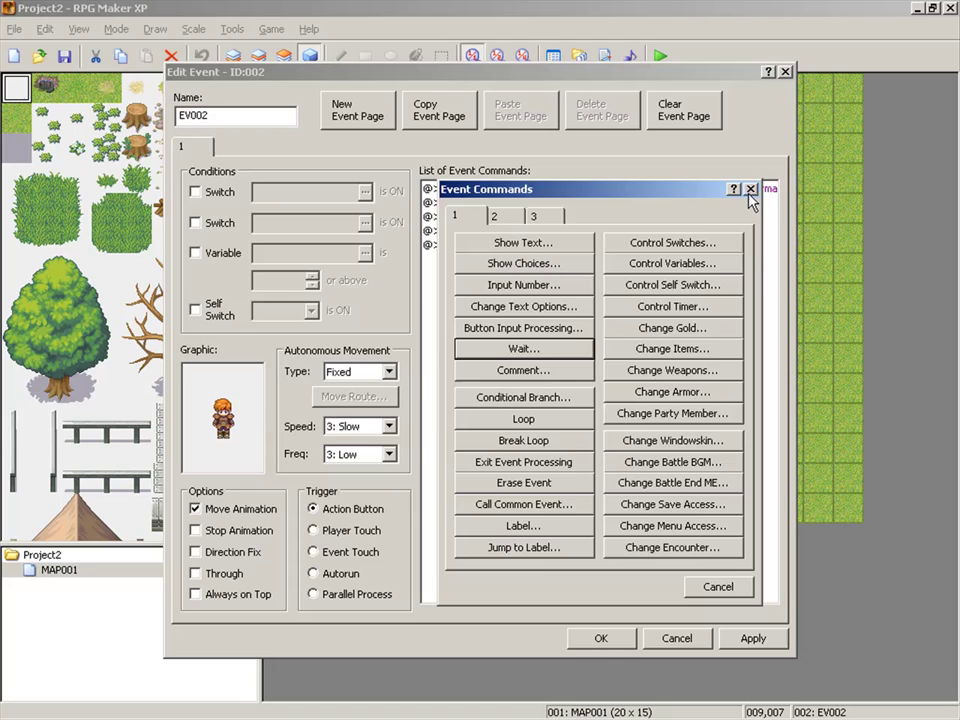
pyautogui.click(750, 188)
pyautogui.rightClick(510, 232)
pyautogui.click(535, 254)
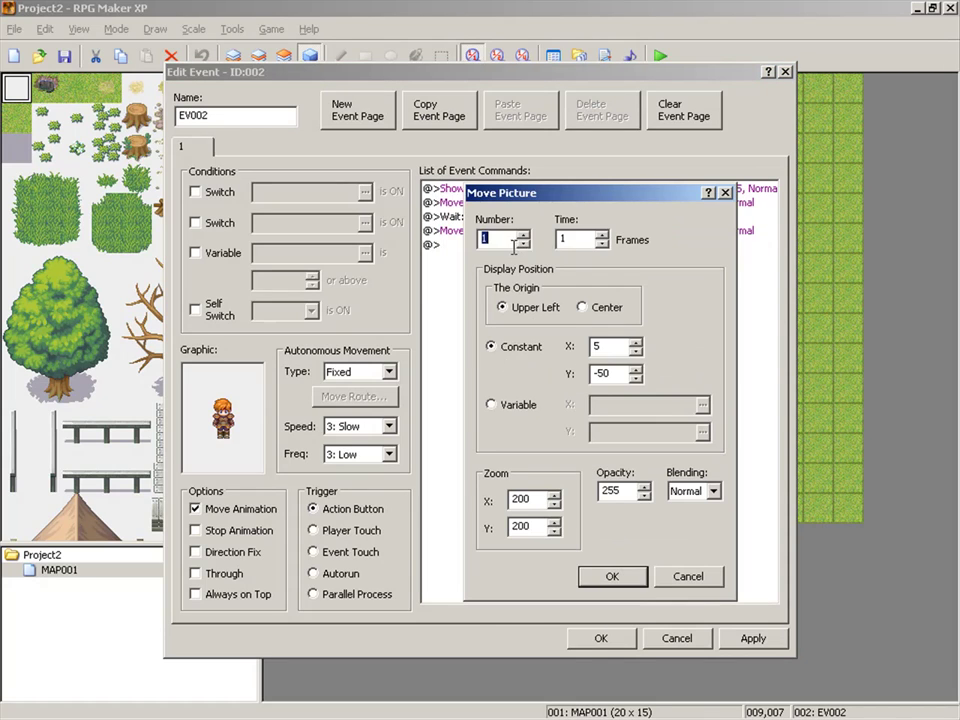
pyautogui.click(490, 238)
pyautogui.press('Tab')
pyautogui.click(603, 346)
pyautogui.press('BackSpace')
pyautogui.write('13')
pyautogui.press('Return')
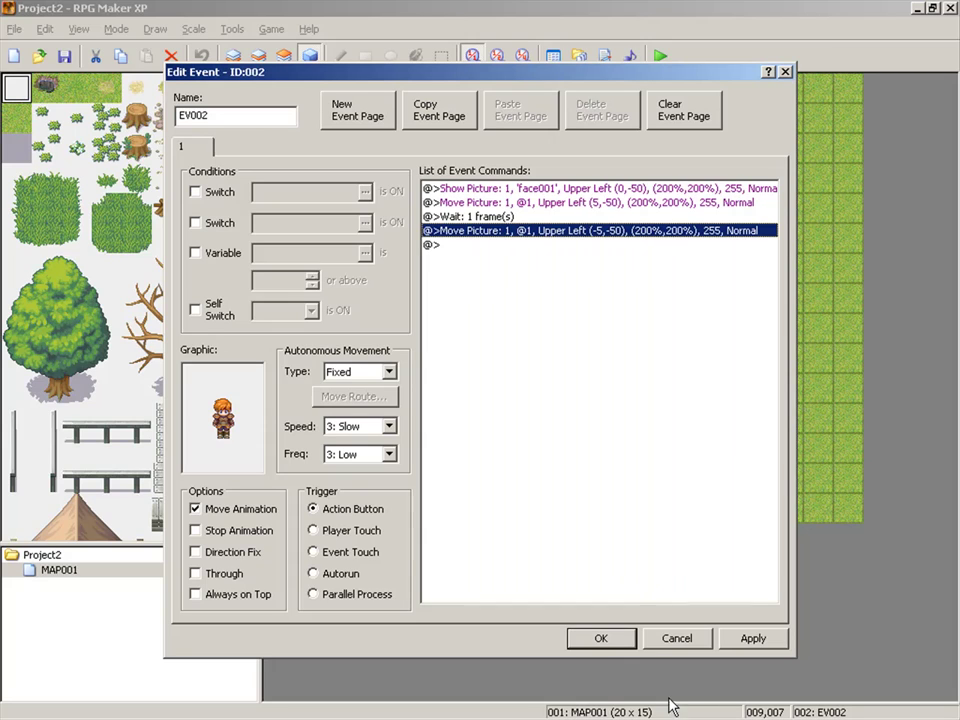
# Review the wait and move commands in the event's list.
pyautogui.click(504, 217)
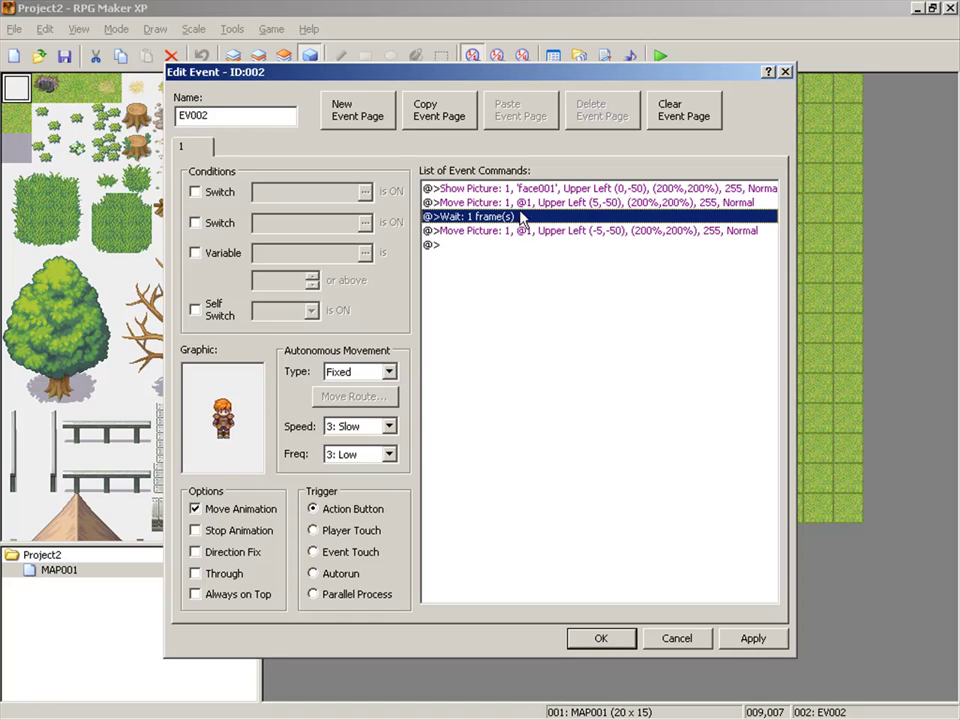
pyautogui.press('Up')
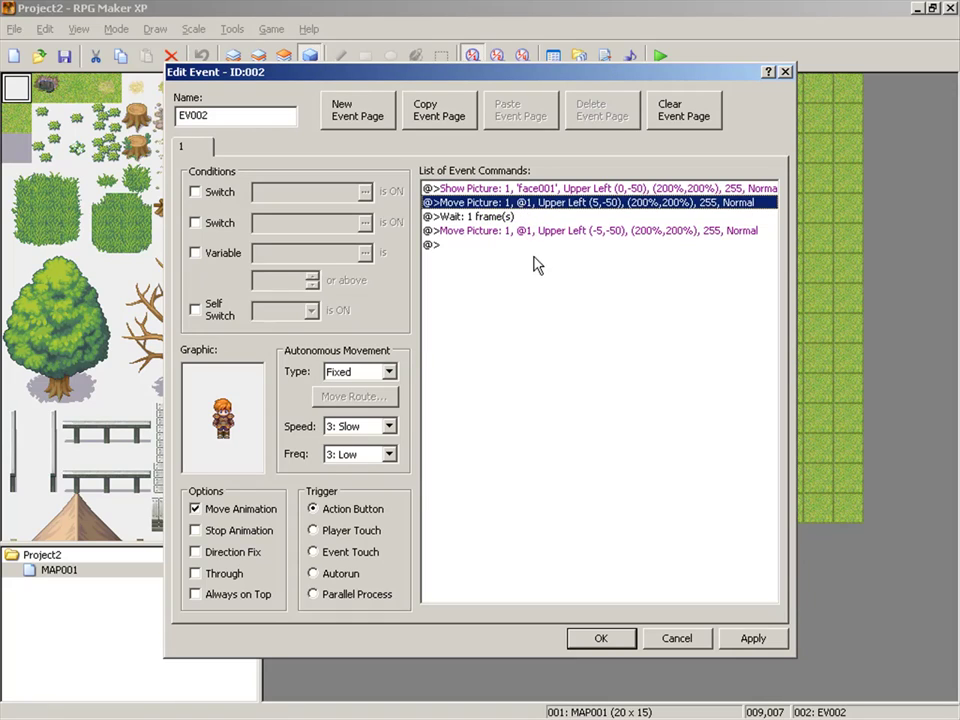
pyautogui.click(494, 219)
pyautogui.press('Up')
pyautogui.click(486, 231)
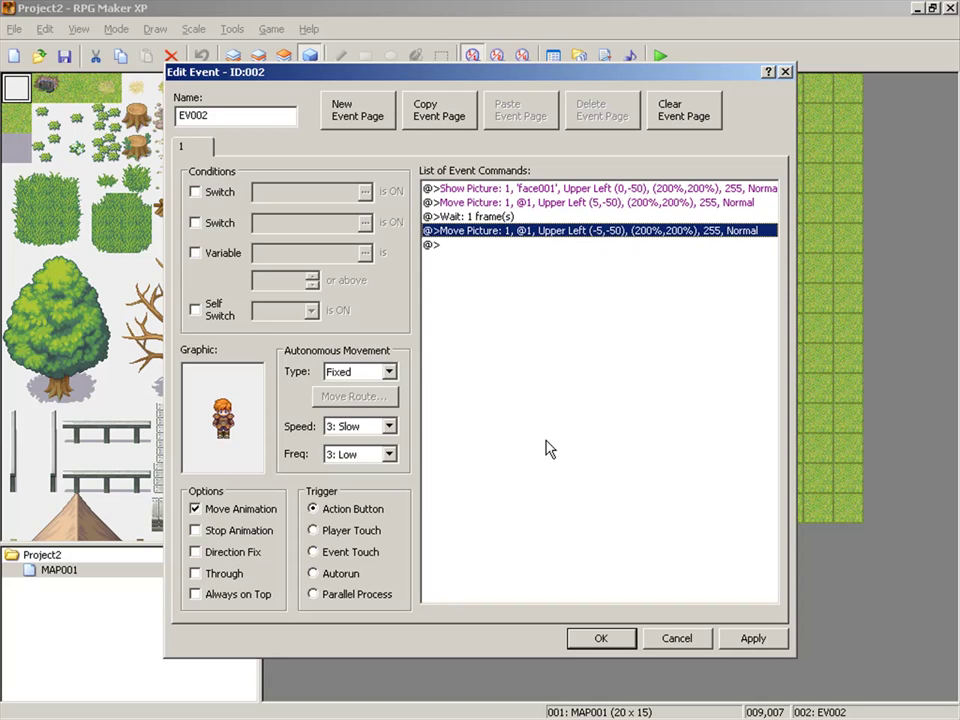
# Add a second 1-frame Wait at the end of the command list.
pyautogui.click(468, 245)
pyautogui.rightClick(470, 253)
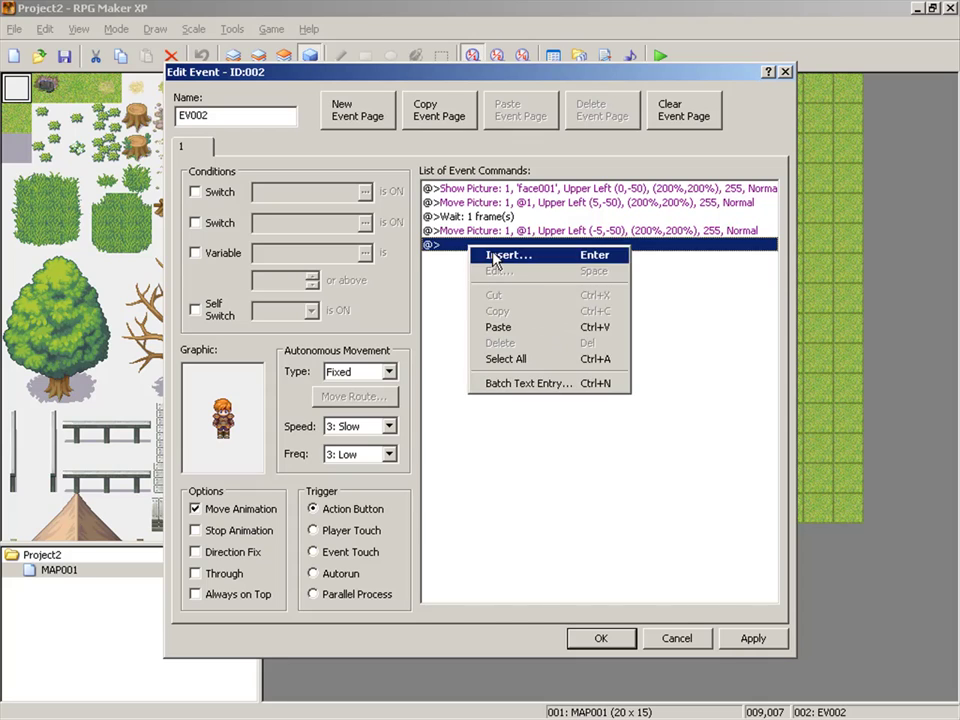
pyautogui.click(497, 259)
pyautogui.click(503, 349)
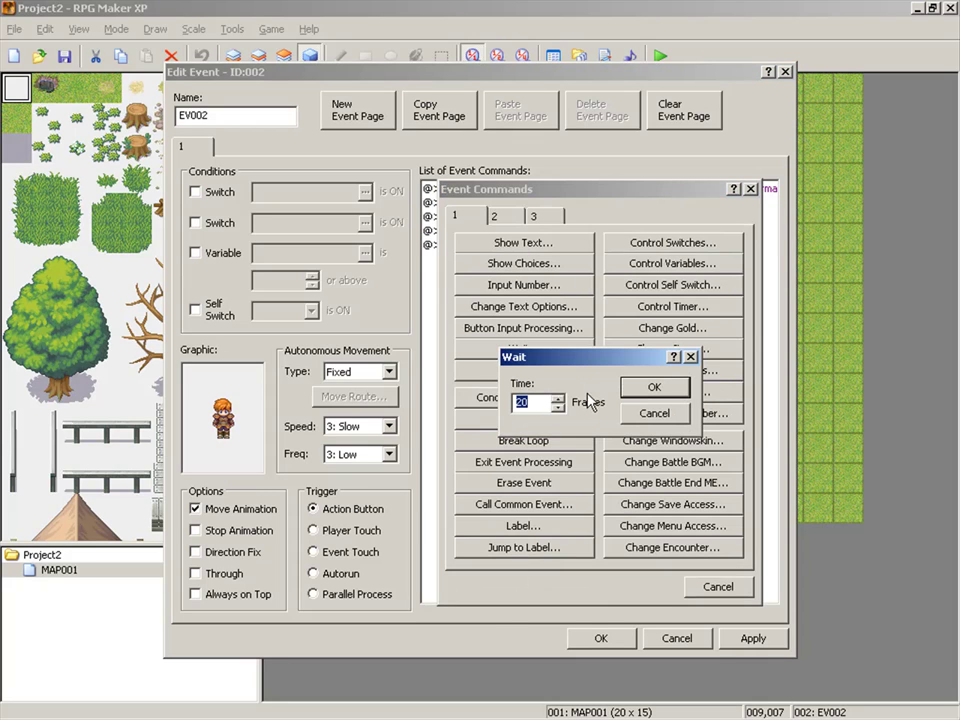
pyautogui.press('Return')
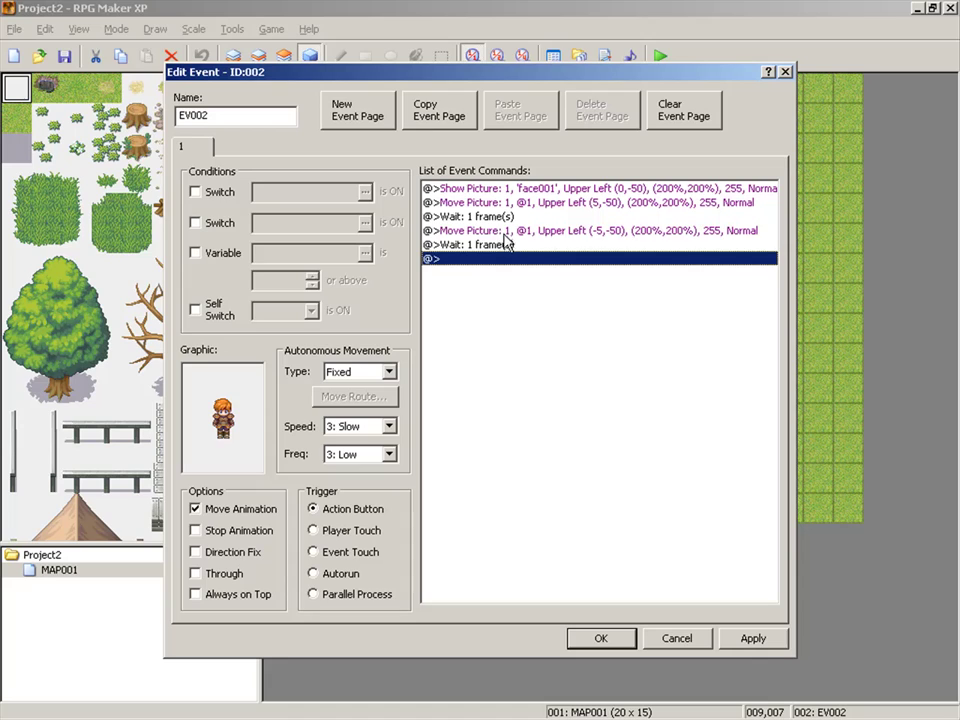
pyautogui.click(505, 232)
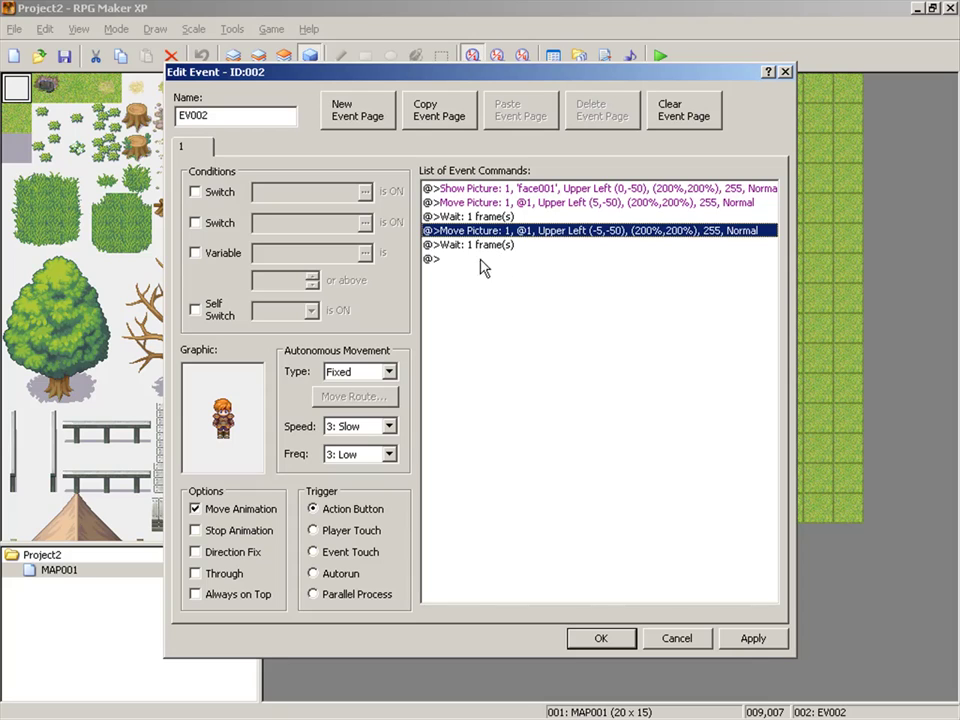
# Add an Erase Picture 1 command and accept the event changes.
pyautogui.rightClick(450, 261)
pyautogui.press('Return')
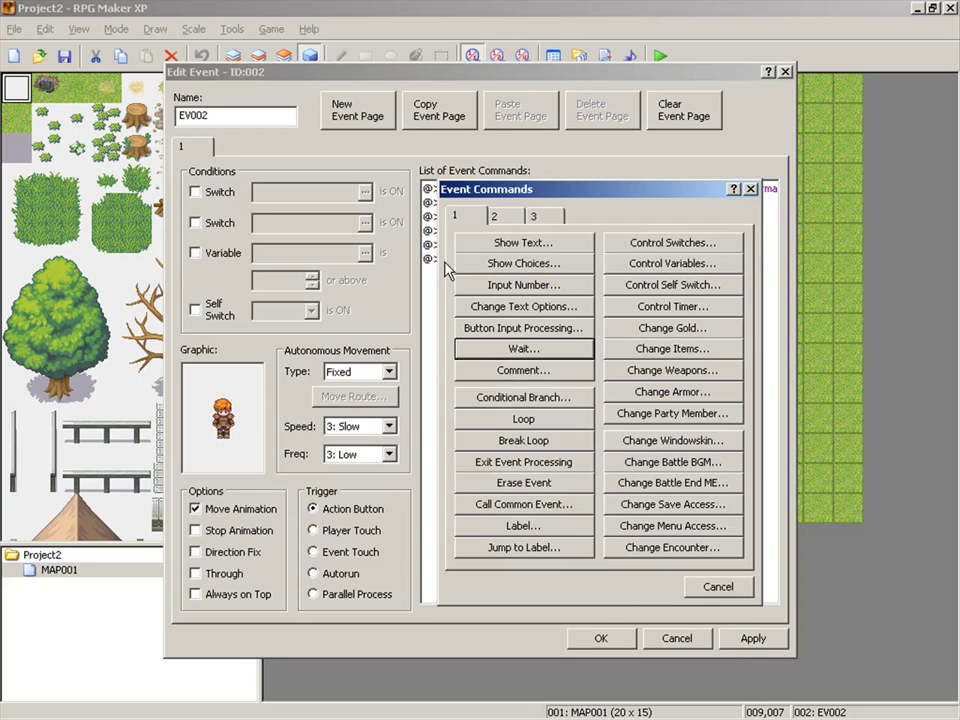
pyautogui.click(503, 218)
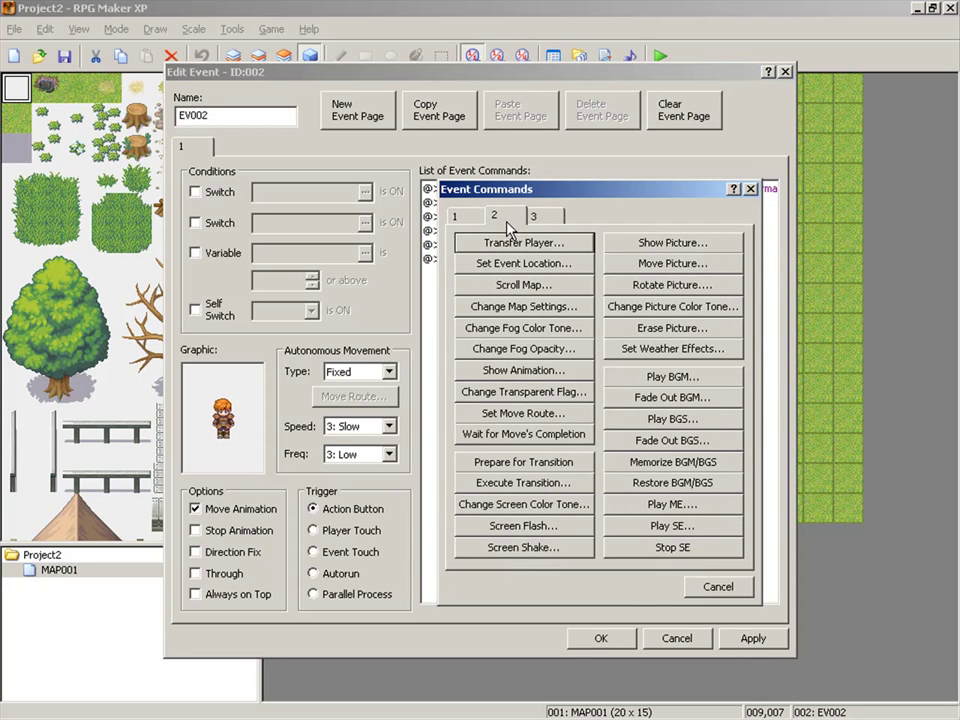
pyautogui.click(645, 327)
pyautogui.click(620, 390)
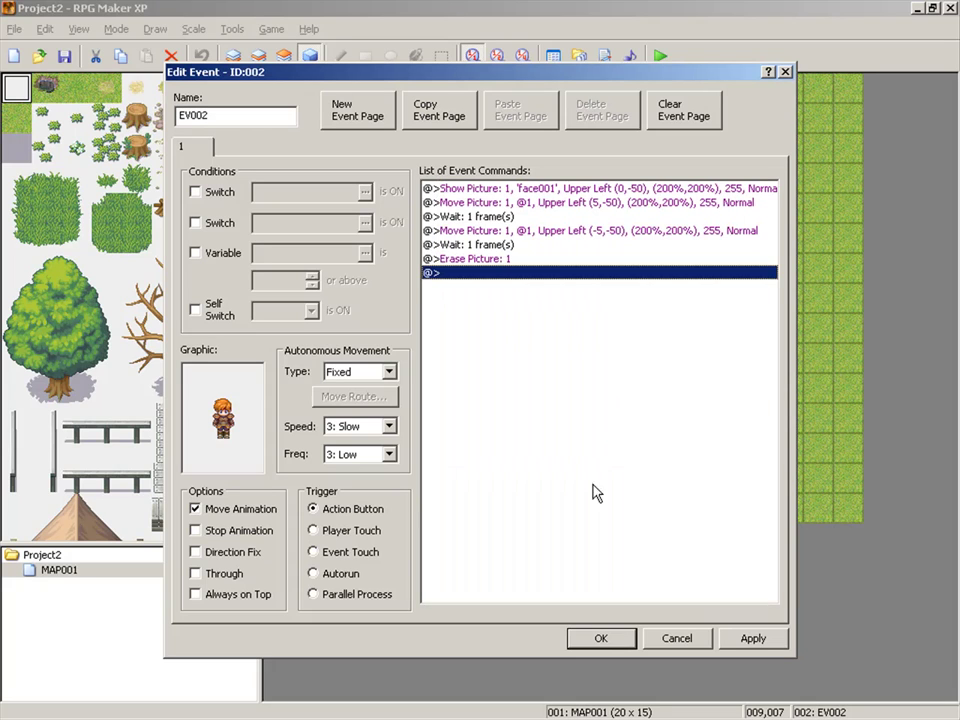
pyautogui.click(600, 638)
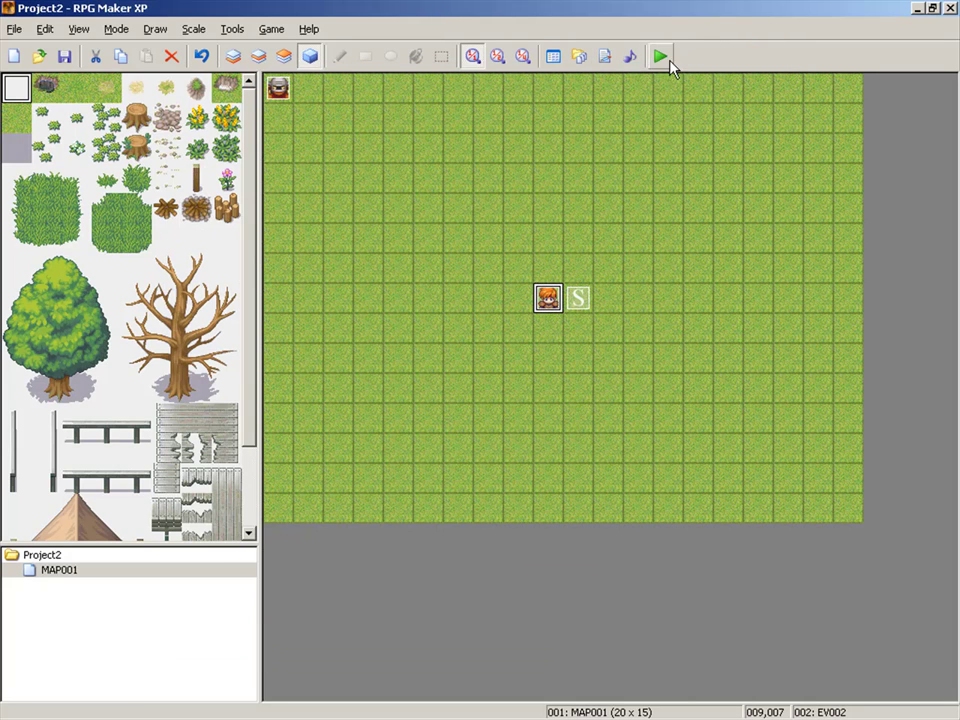
# Save the project and start a new game in a playtest.
pyautogui.click(662, 58)
pyautogui.click(400, 392)
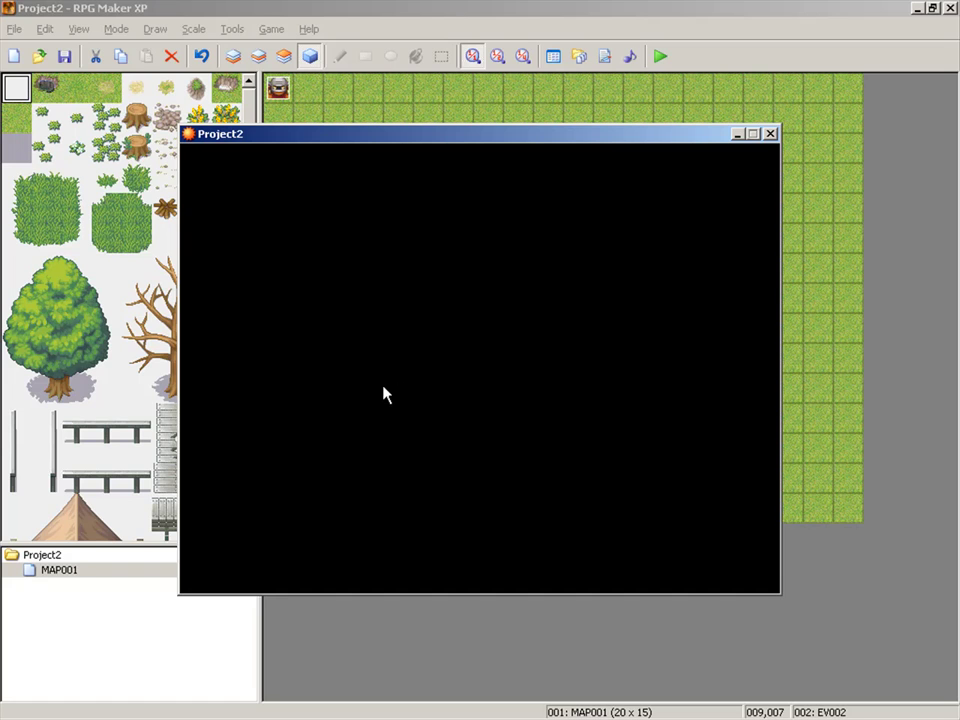
pyautogui.press('Return')
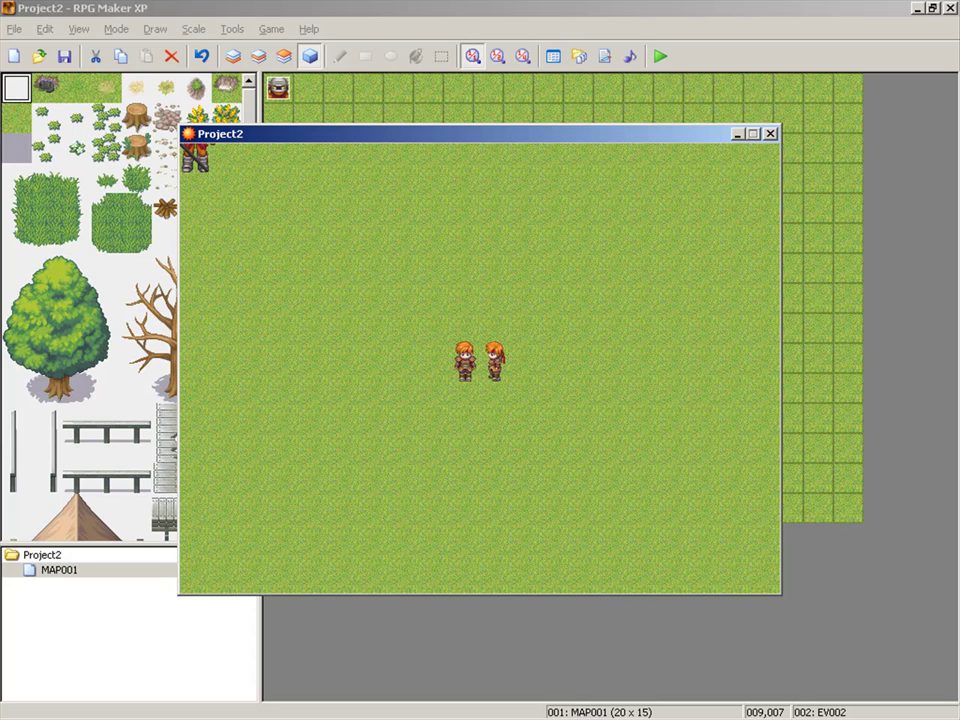
# Close the playtest, reopen EV002, and delete its Erase Picture command.
pyautogui.click(771, 134)
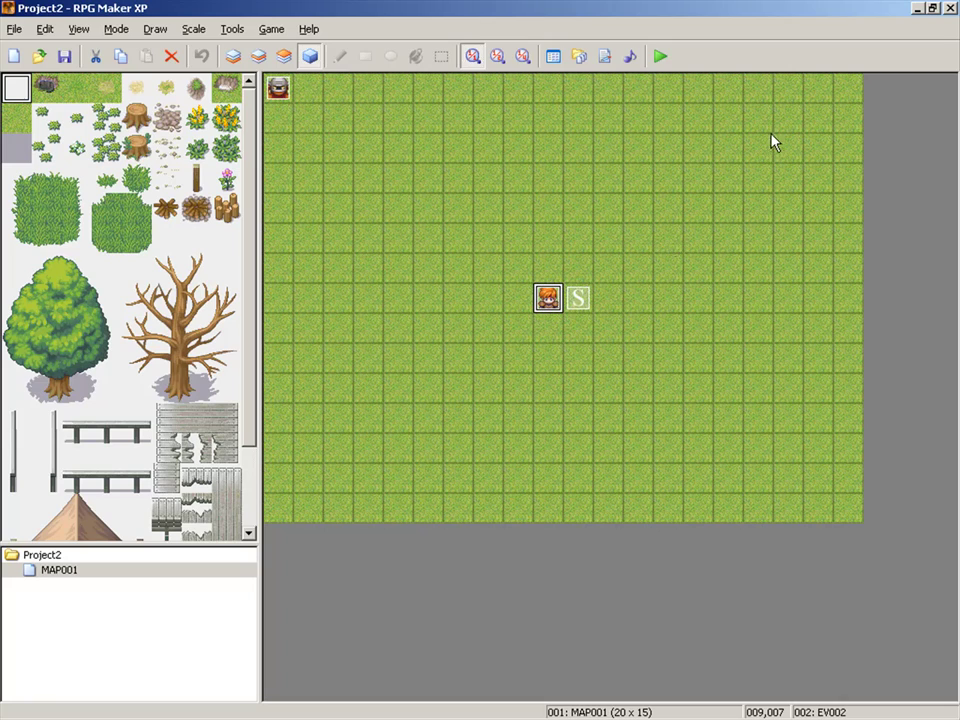
pyautogui.rightClick(556, 293)
pyautogui.click(593, 304)
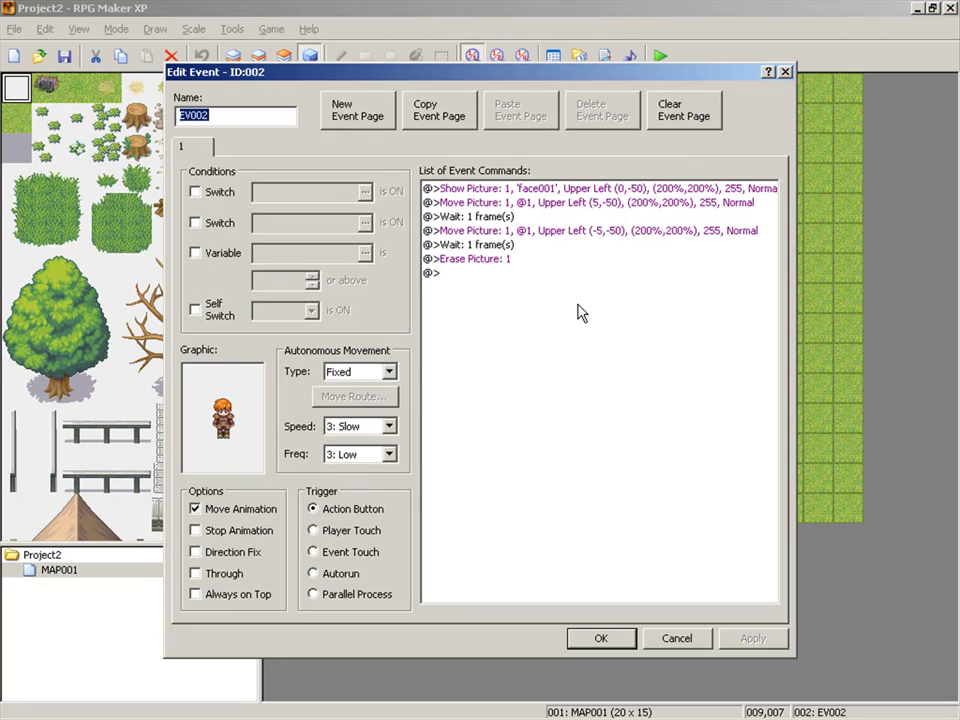
pyautogui.click(470, 260)
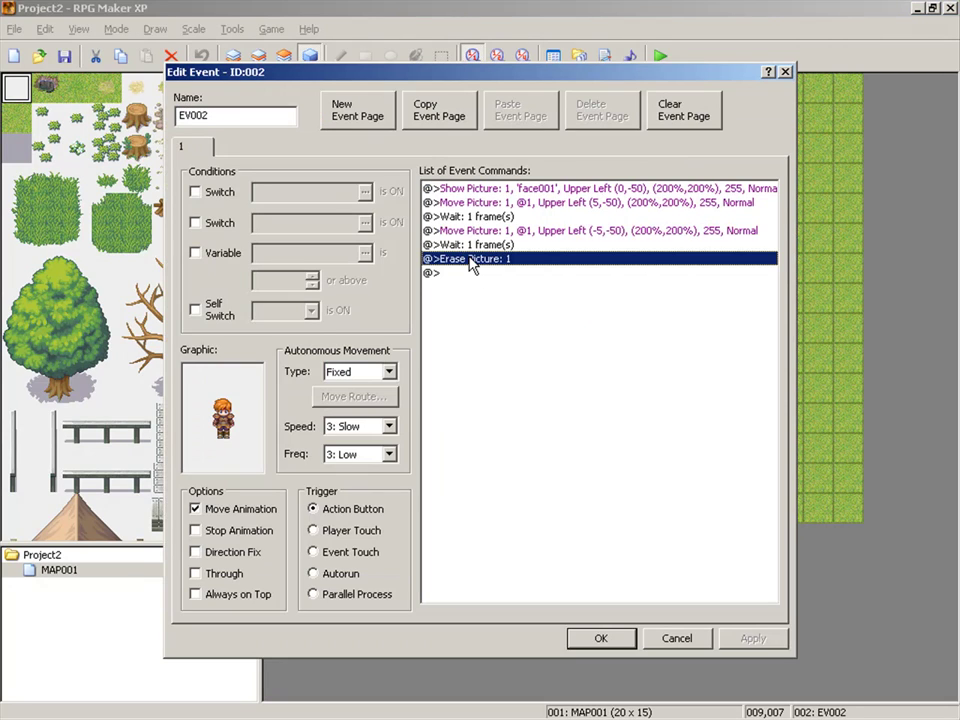
pyautogui.press('Delete')
# Start a Jump to Label command, cancel it, and select the first Move Picture line.
pyautogui.doubleClick(467, 260)
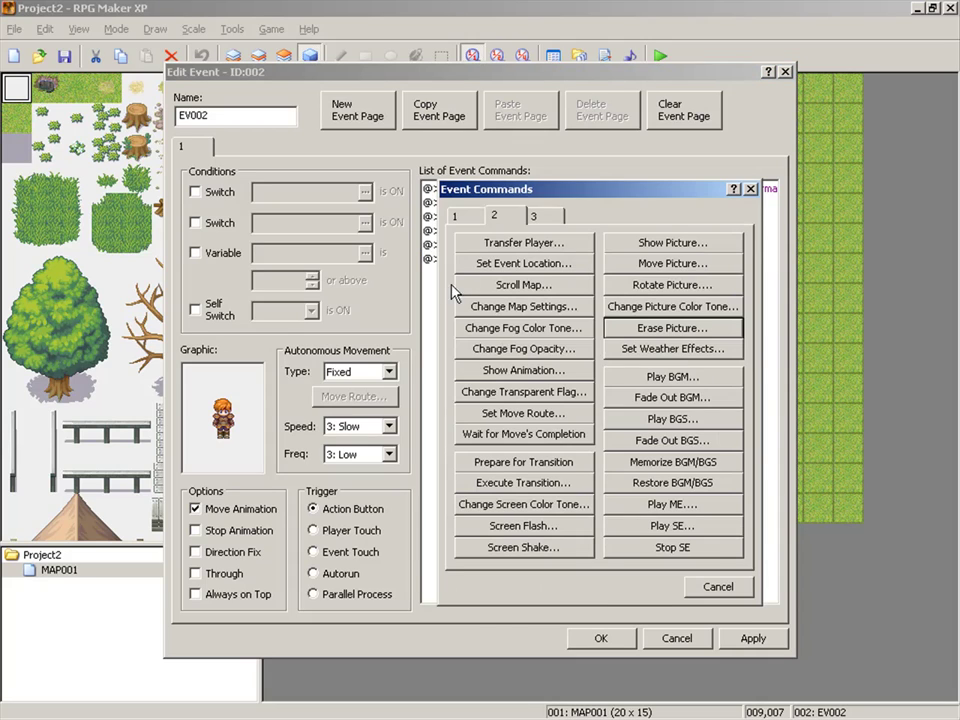
pyautogui.click(472, 219)
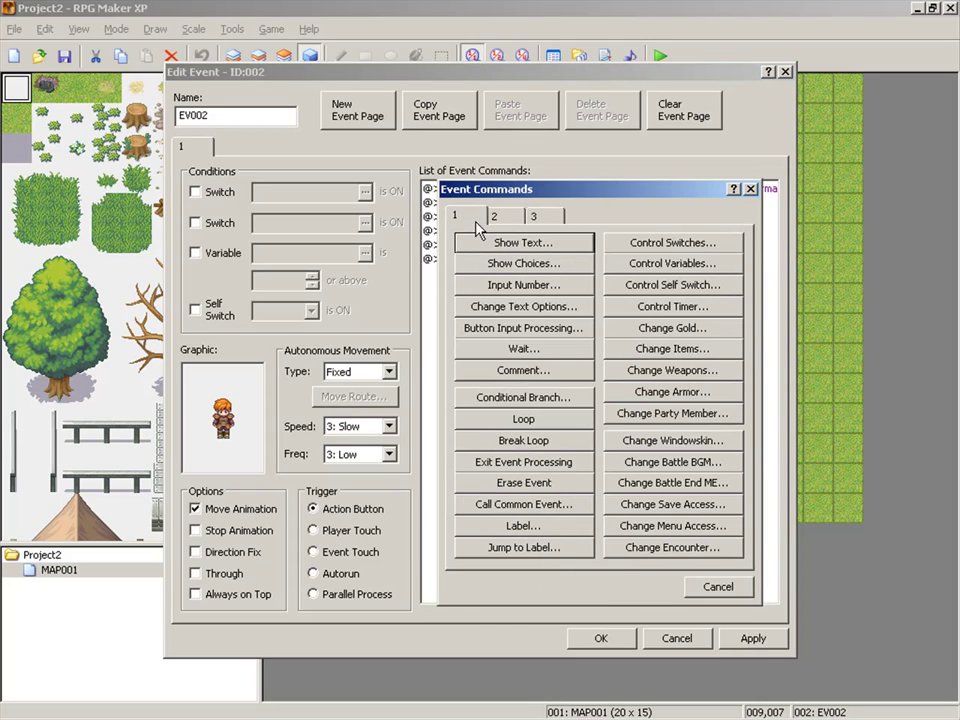
pyautogui.click(538, 553)
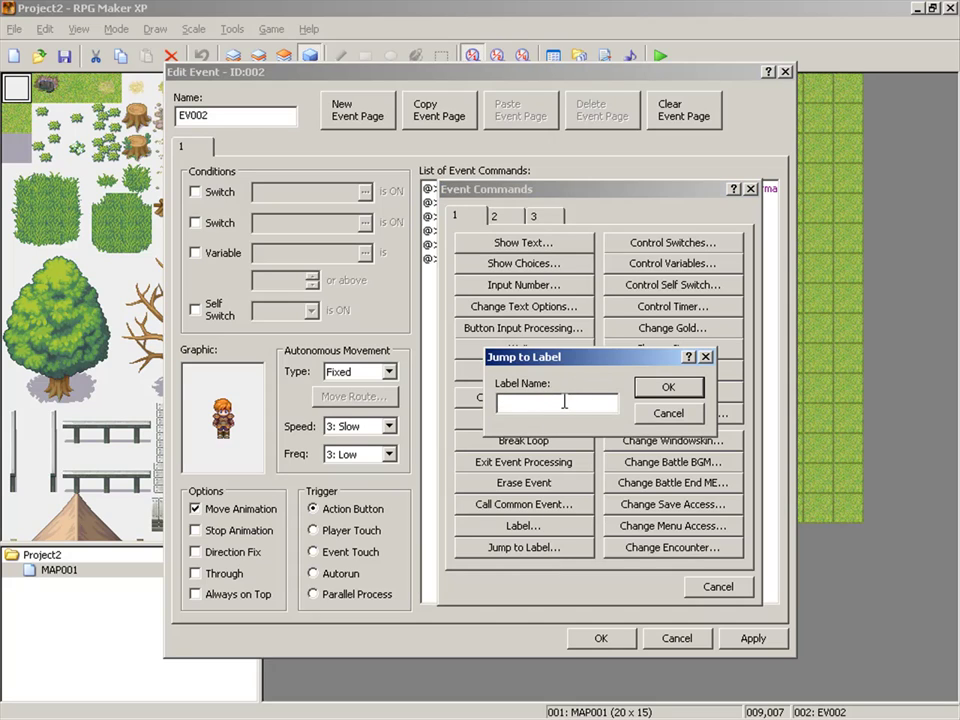
pyautogui.press('Escape')
pyautogui.press('Escape')
pyautogui.click(494, 206)
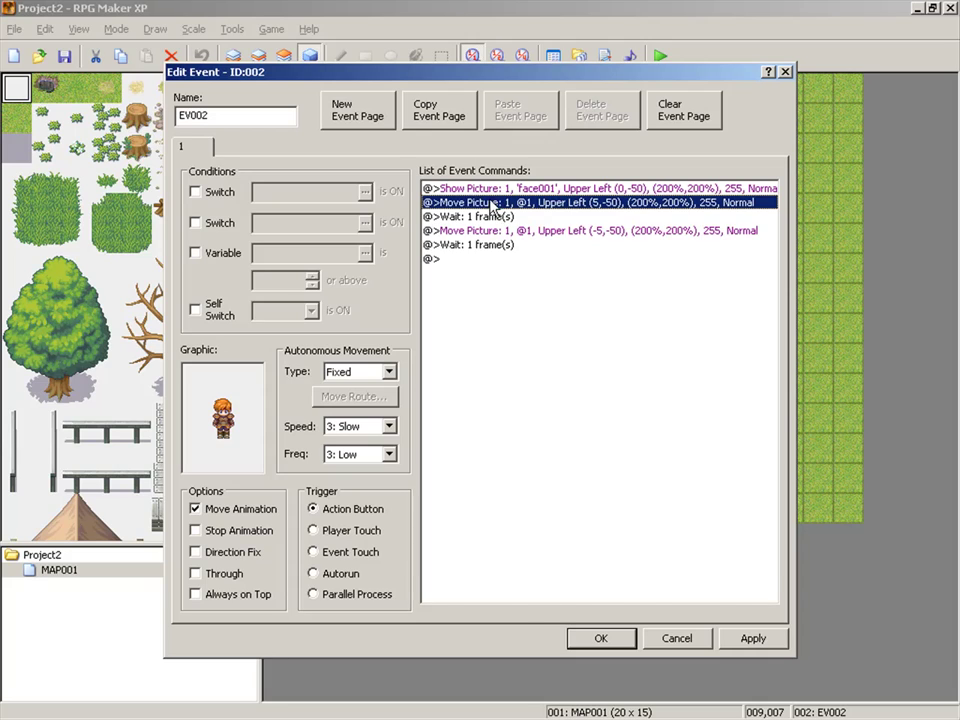
# Insert Label '1' above the first Move Picture command.
pyautogui.press('Insert')
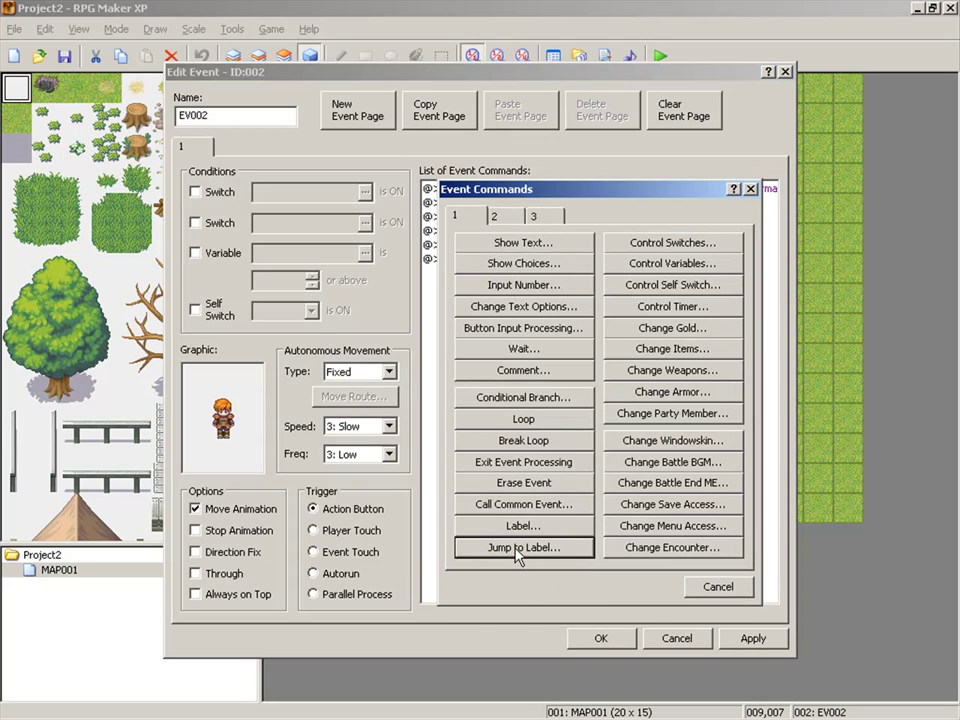
pyautogui.click(514, 526)
pyautogui.write('1')
pyautogui.click(668, 387)
# Add a Jump to Label '1' at the end of the command list.
pyautogui.click(469, 203)
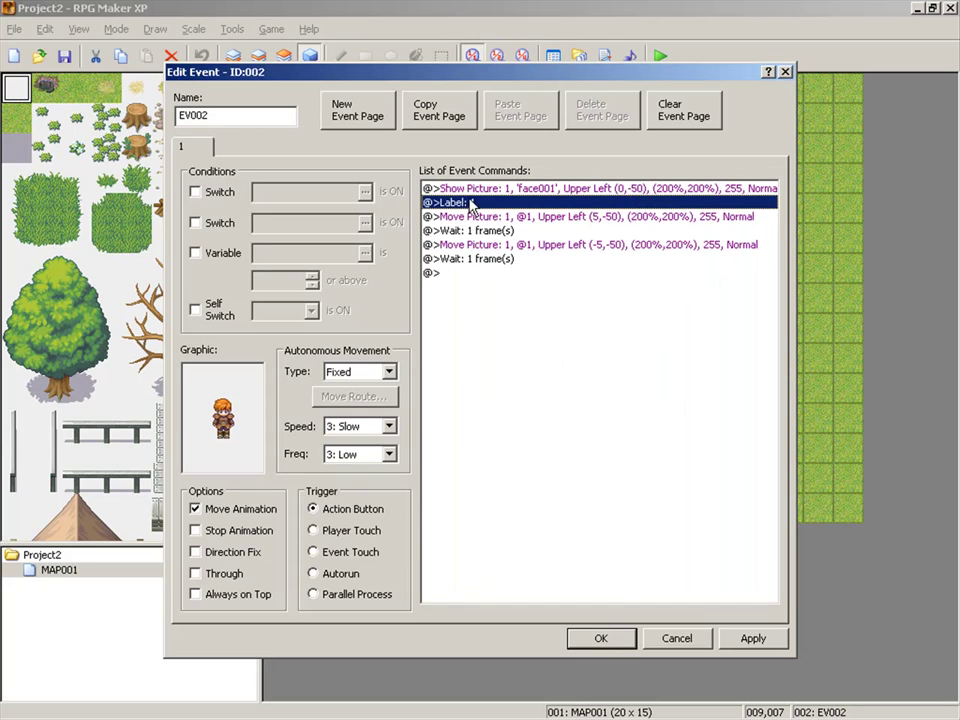
pyautogui.doubleClick(463, 273)
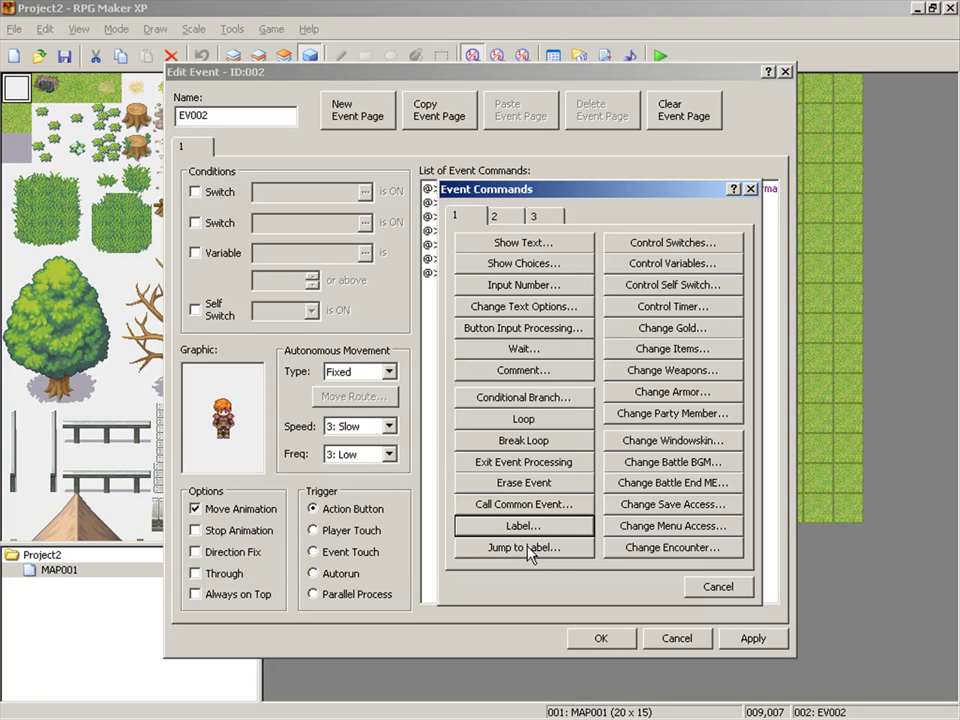
pyautogui.click(528, 550)
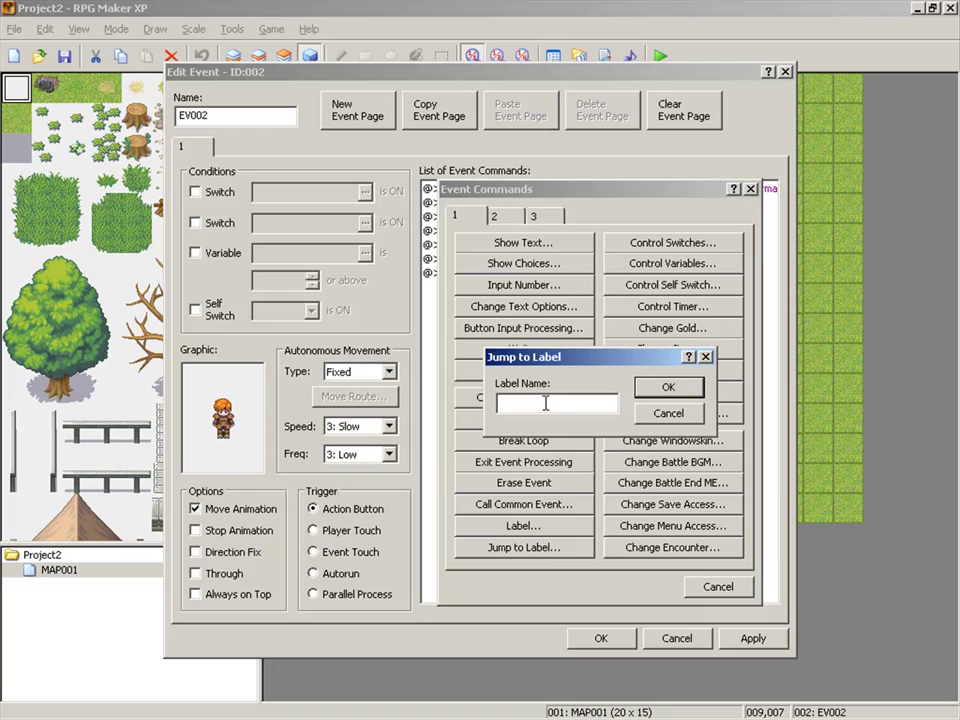
pyautogui.write('1')
pyautogui.click(649, 391)
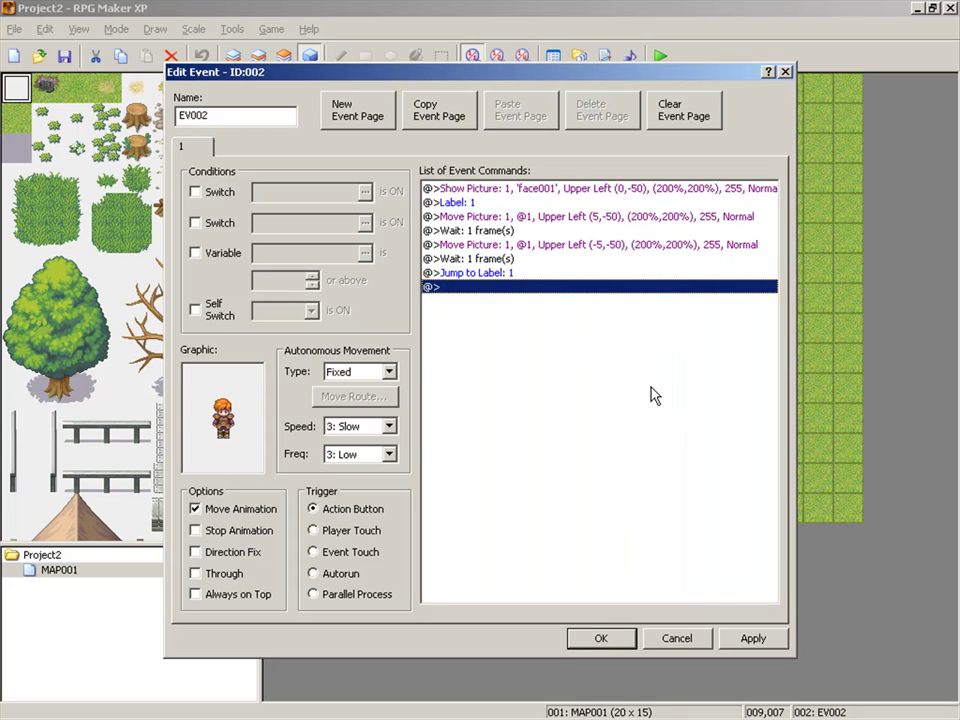
pyautogui.click(467, 204)
pyautogui.click(482, 275)
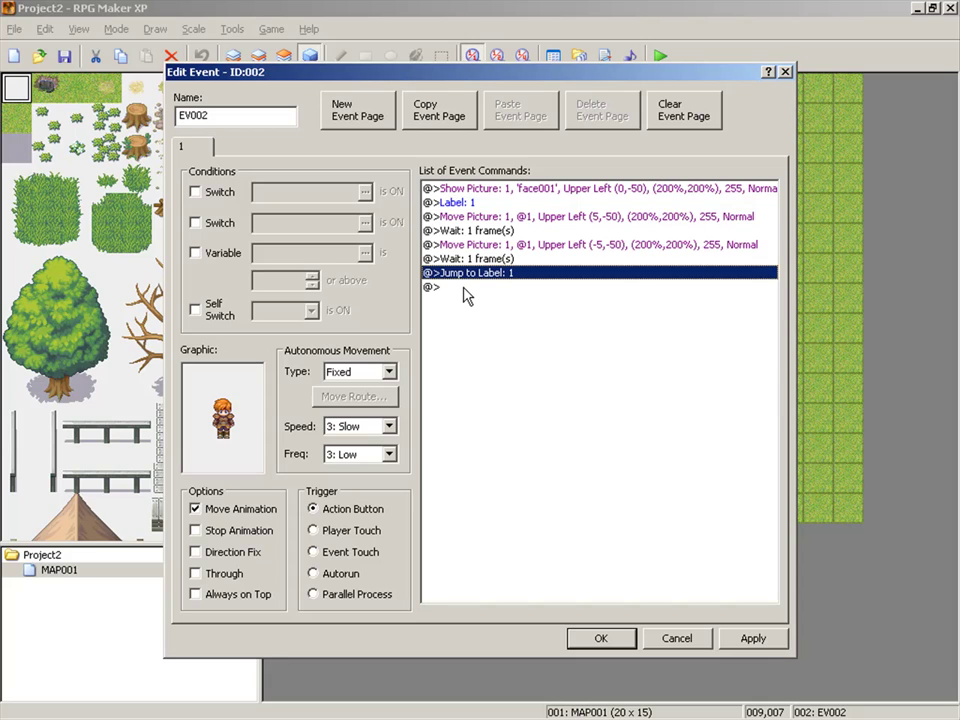
# Close the event editor, save the project, and start a new playtest game.
pyautogui.click(600, 638)
pyautogui.click(660, 57)
pyautogui.click(388, 395)
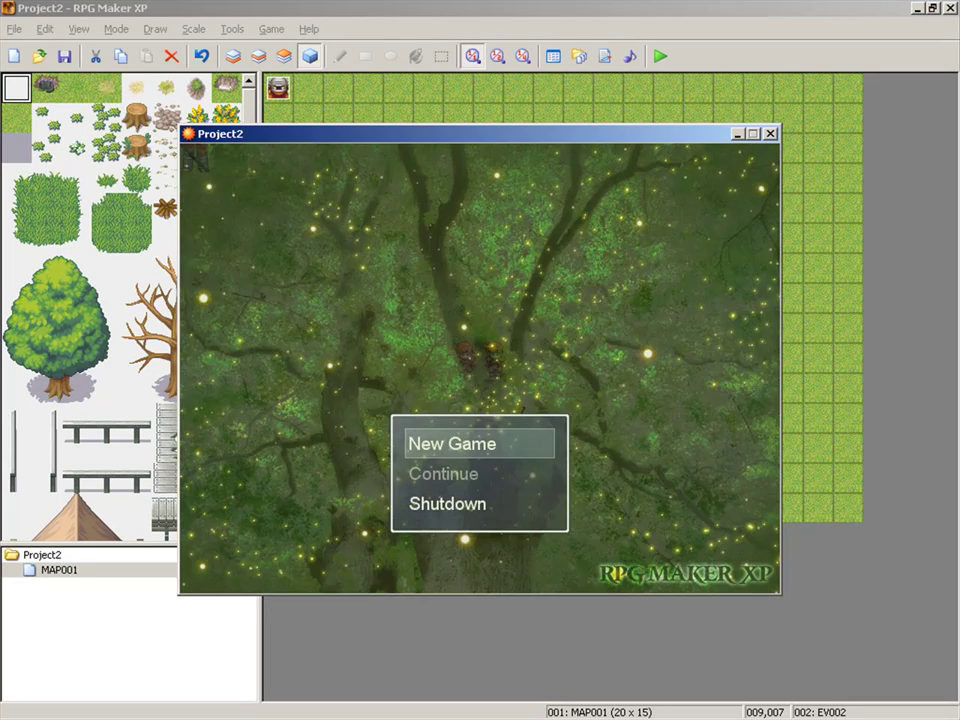
pyautogui.press('Return')
# Talk to the character to see the shaking portrait, then close the test and reopen EV002.
pyautogui.press('Left')
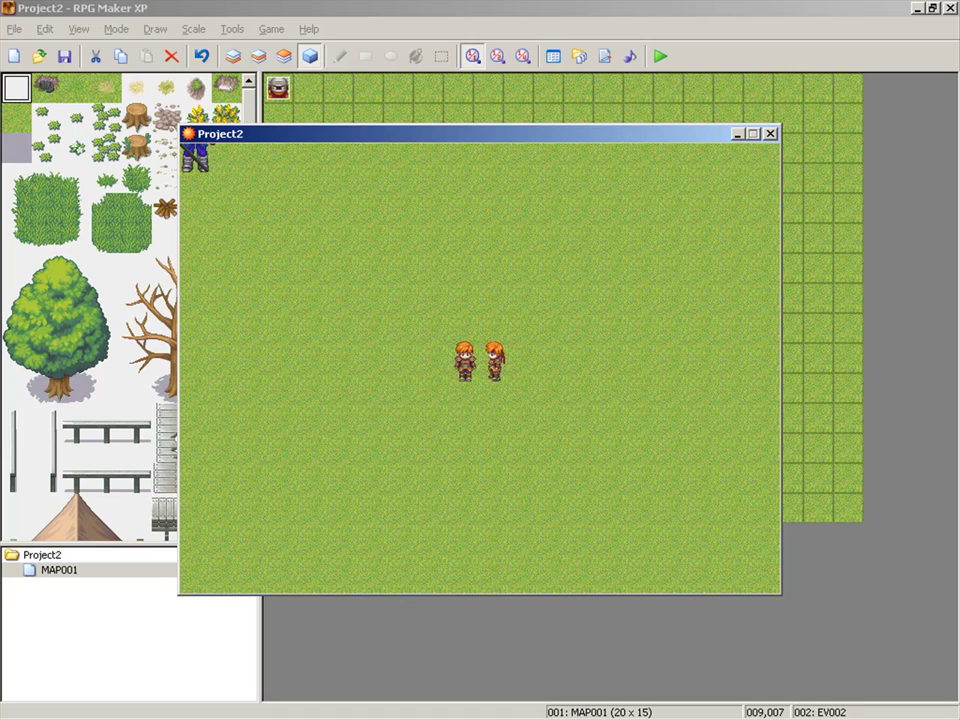
pyautogui.press('Return')
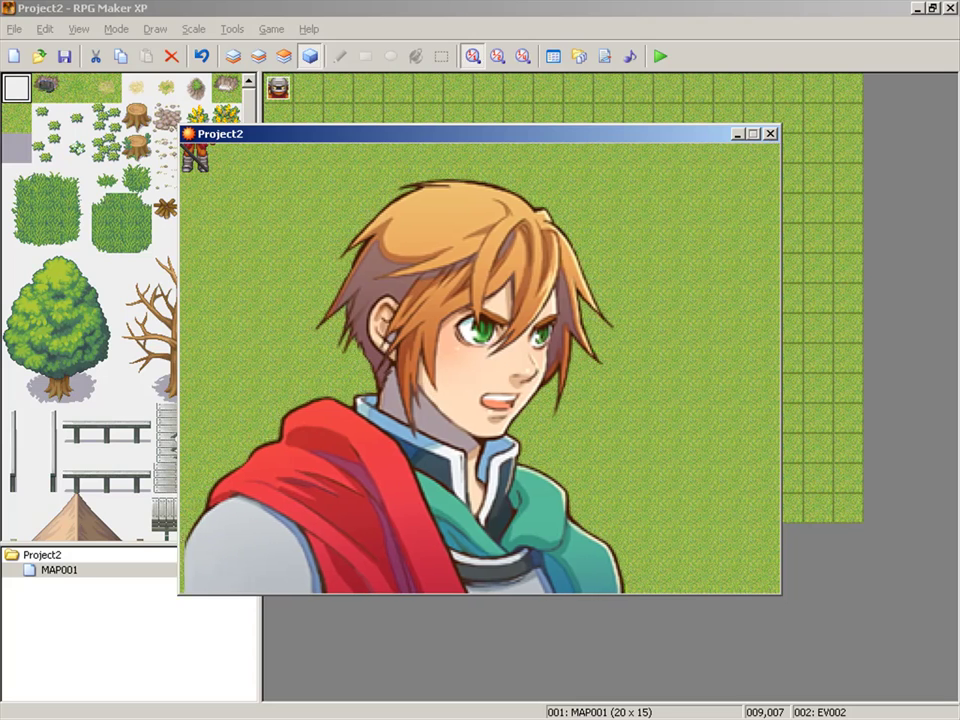
pyautogui.click(770, 133)
pyautogui.doubleClick(549, 300)
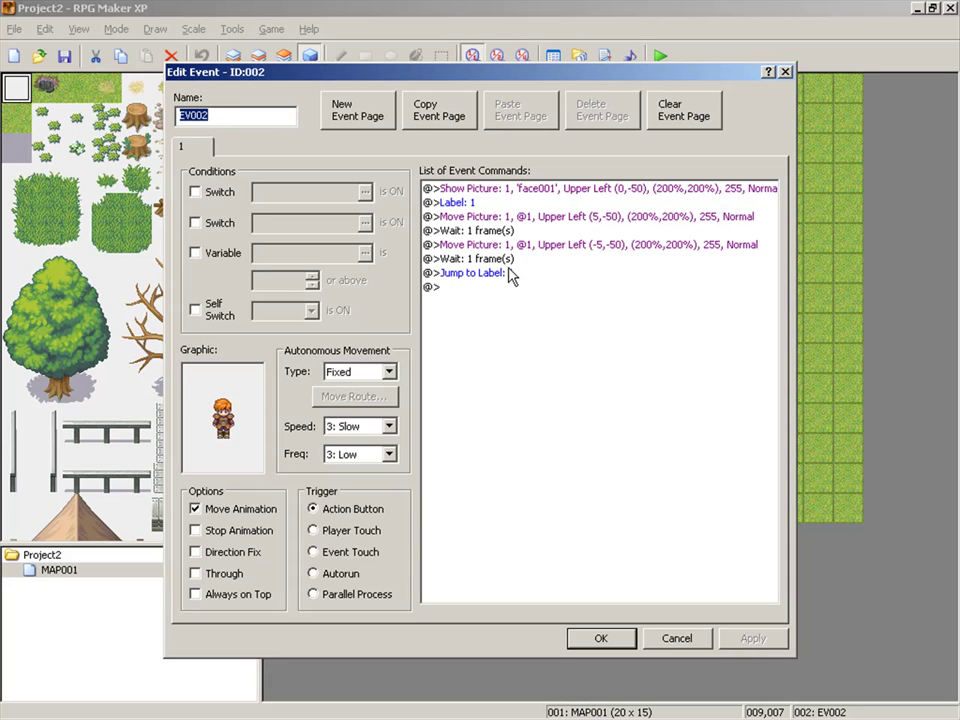
# Insert the message "Please help me i'm so scared" just above Jump to Label 1.
pyautogui.doubleClick(512, 287)
pyautogui.click(523, 263)
pyautogui.click(719, 280)
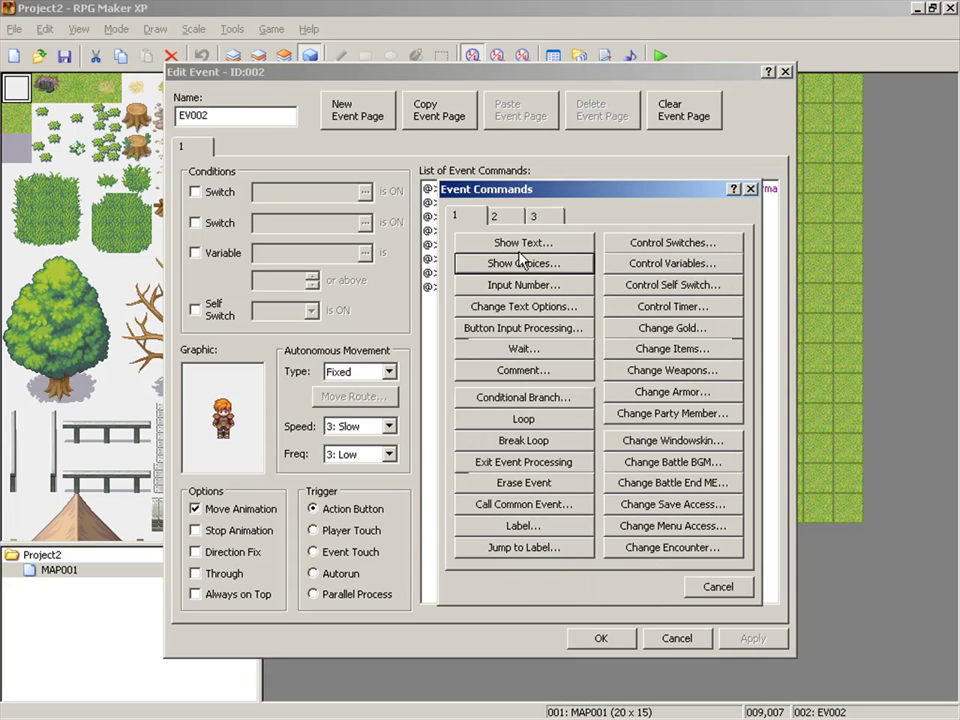
pyautogui.click(523, 242)
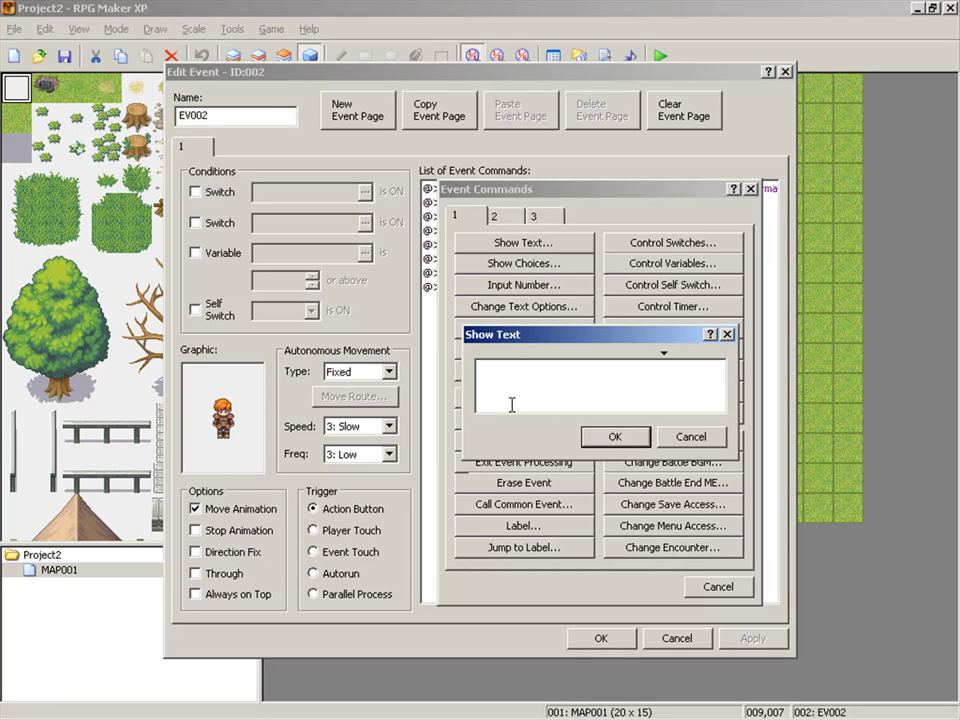
pyautogui.write("Please help me i'm so scared")
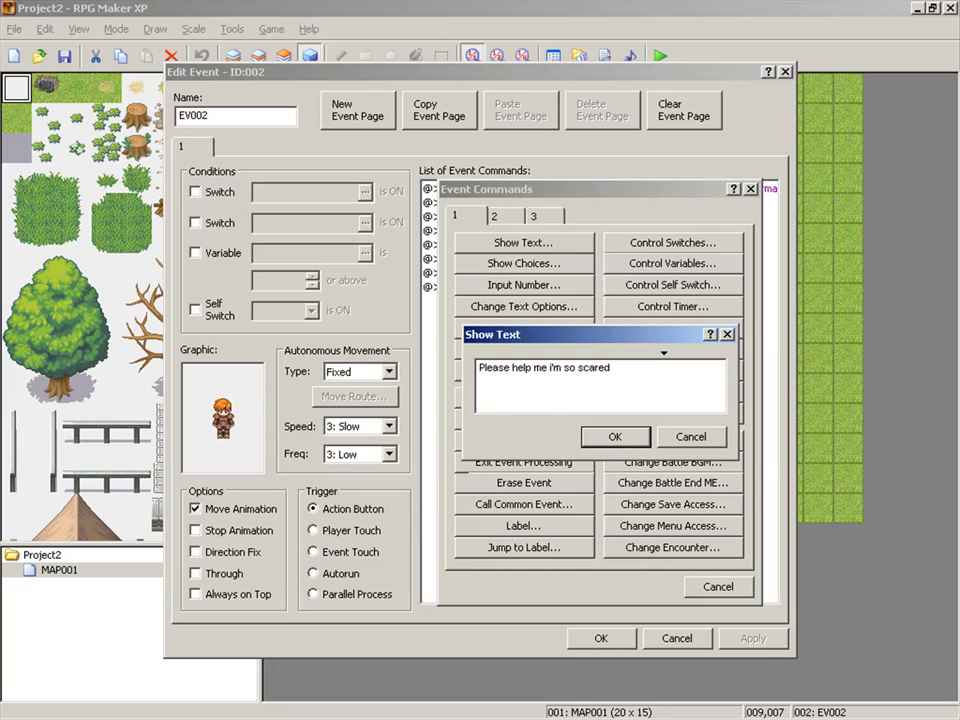
pyautogui.click(636, 437)
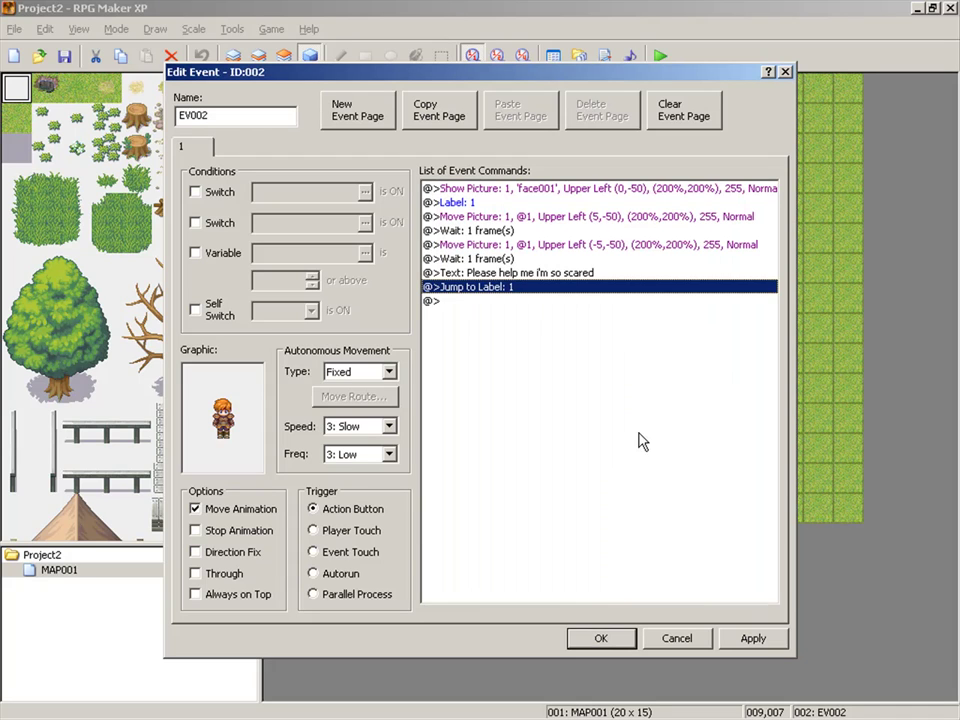
# Select the line where the choices will be inserted, closing the stray command list.
pyautogui.doubleClick(476, 286)
pyautogui.click(754, 189)
pyautogui.click(620, 273)
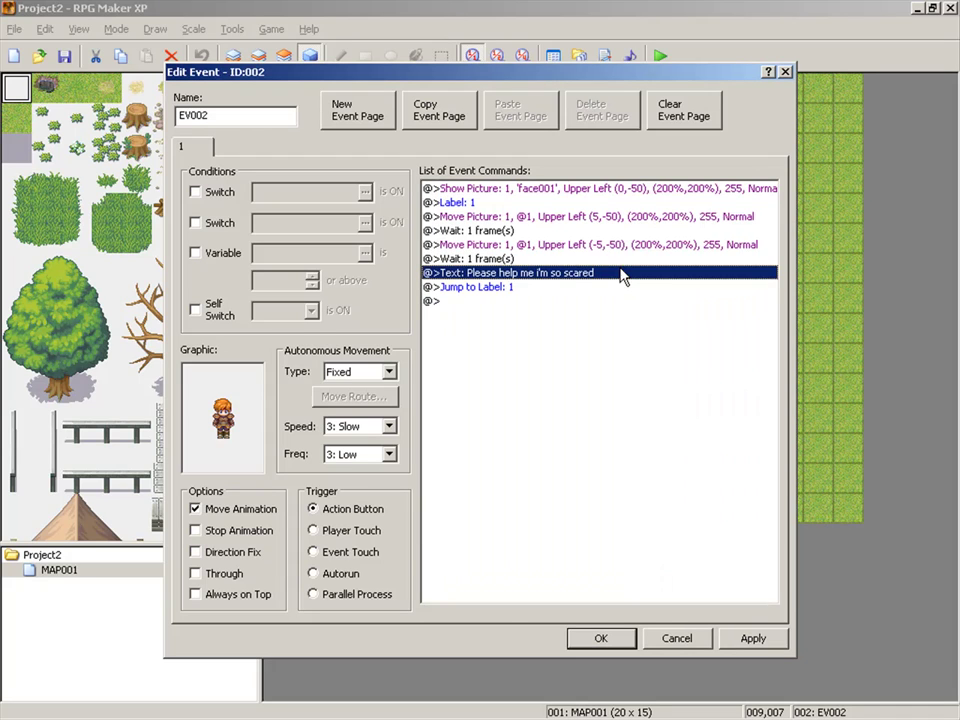
# Add Show Choices with "Everything will be alright" and "I'm sorry" replacing the default Yes/No.
pyautogui.press('Insert')
pyautogui.click(514, 262)
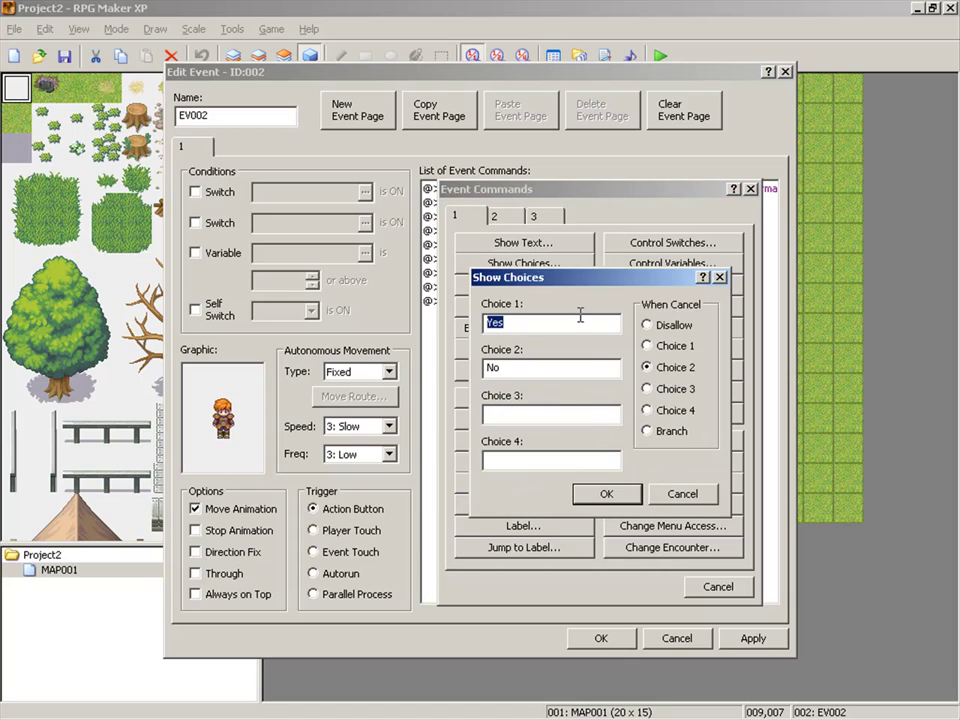
pyautogui.click(554, 326)
pyautogui.moveTo(508, 323); pyautogui.dragTo(458, 310)
pyautogui.hotkey('ctrl', 'v')
pyautogui.press('BackSpace')
pyautogui.press('BackSpace')
pyautogui.press('BackSpace')
pyautogui.press('BackSpace')
pyautogui.press('BackSpace')
pyautogui.press('BackSpace')
pyautogui.press('BackSpace')
pyautogui.press('BackSpace')
pyautogui.press('BackSpace')
pyautogui.press('BackSpace')
pyautogui.press('BackSpace')
pyautogui.press('BackSpace')
pyautogui.press('BackSpace')
pyautogui.press('BackSpace')
pyautogui.press('BackSpace')
pyautogui.press('BackSpace')
pyautogui.press('BackSpace')
pyautogui.press('BackSpace')
pyautogui.press('BackSpace')
pyautogui.press('BackSpace')
pyautogui.write('Everything will be alright')
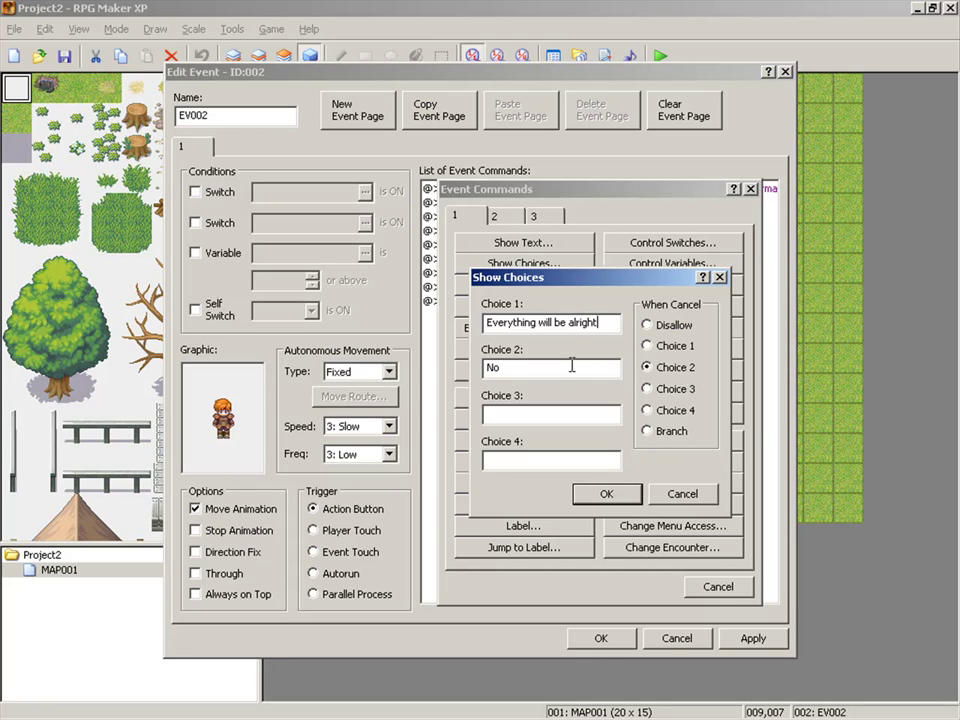
pyautogui.press('Tab')
pyautogui.write("I'm sorry")
pyautogui.click(604, 496)
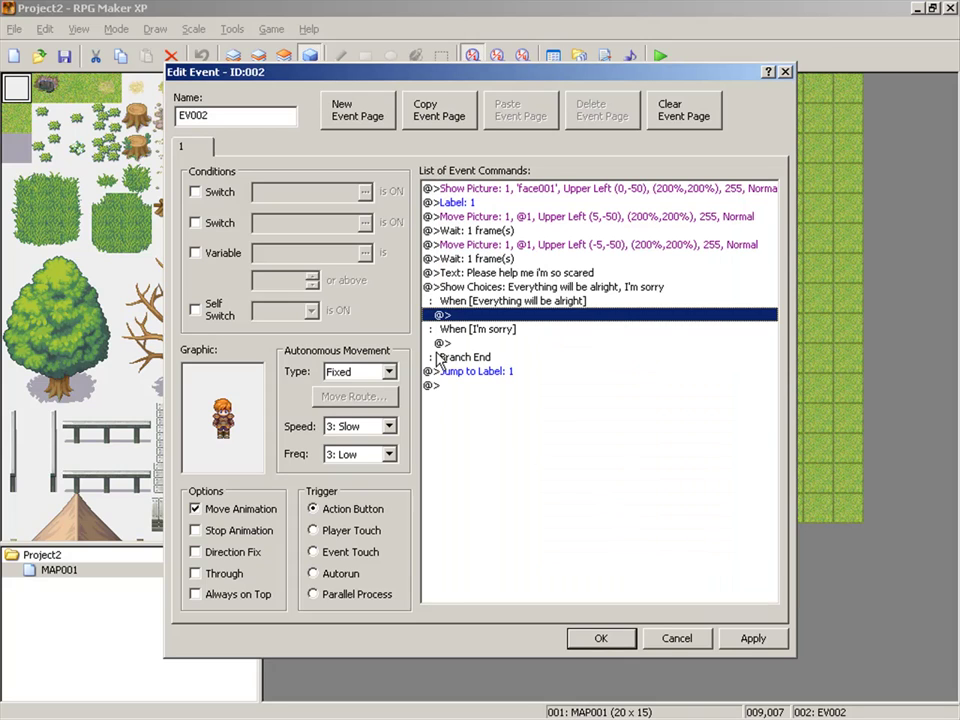
# Place an Erase Picture 1 command under the "Everything will be alright" branch.
pyautogui.doubleClick(529, 316)
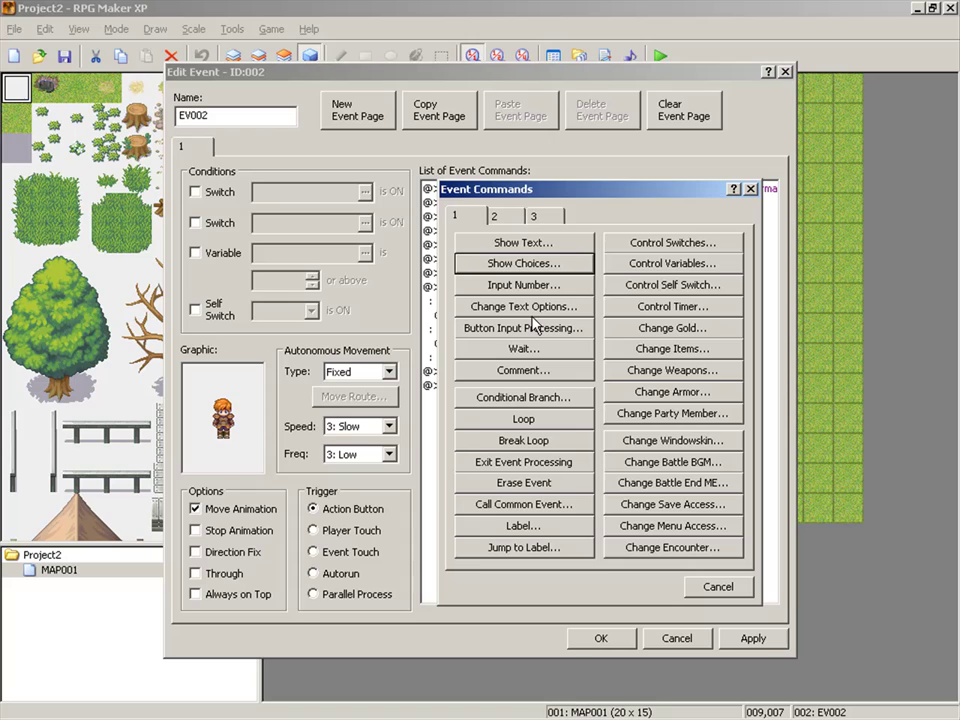
pyautogui.click(493, 216)
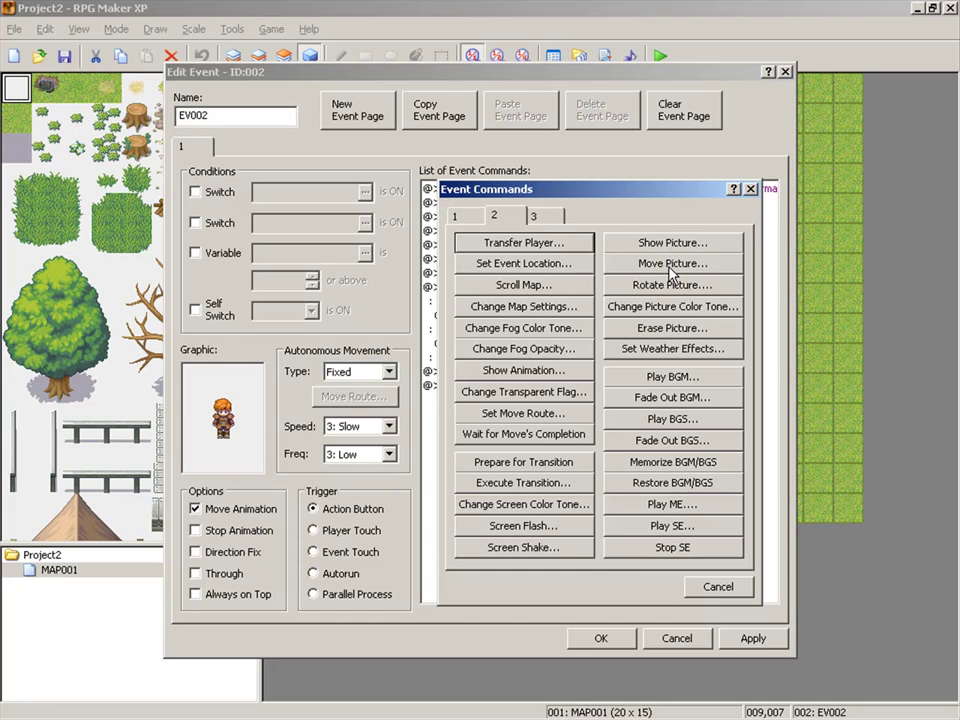
pyautogui.click(660, 333)
pyautogui.click(551, 402)
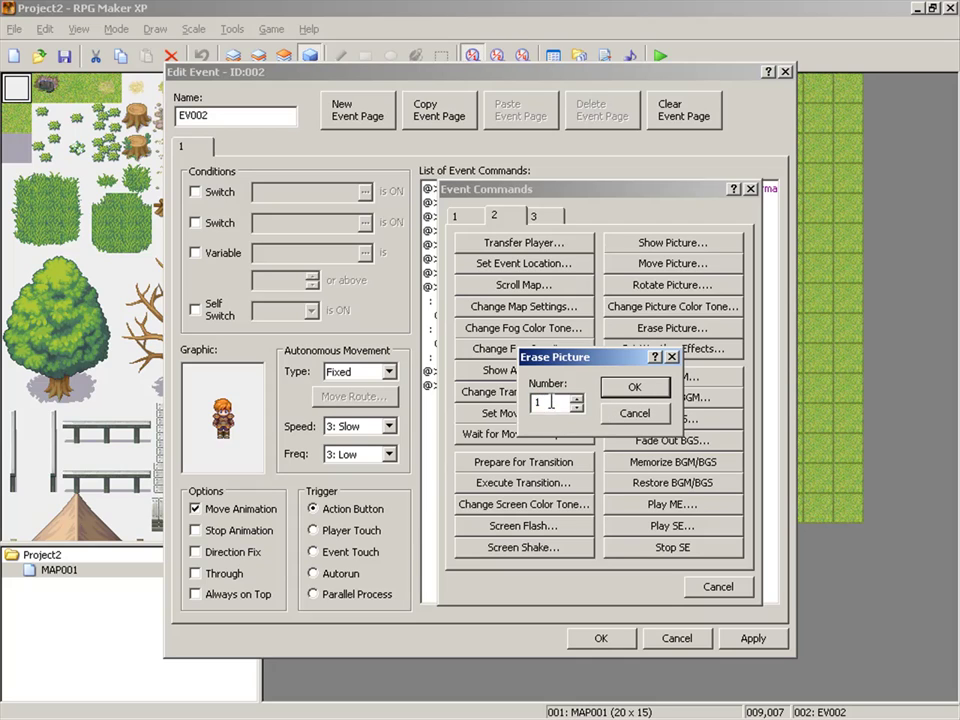
pyautogui.click(620, 393)
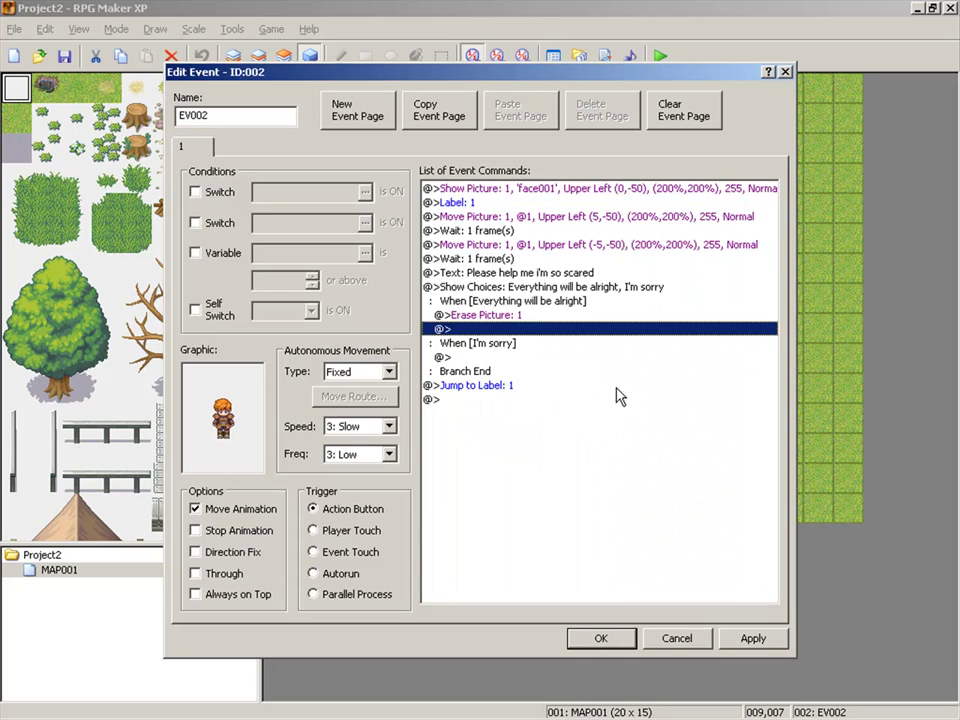
pyautogui.click(480, 346)
# Review the choice branch lines, opening and dismissing the command list under Erase Picture.
pyautogui.click(498, 357)
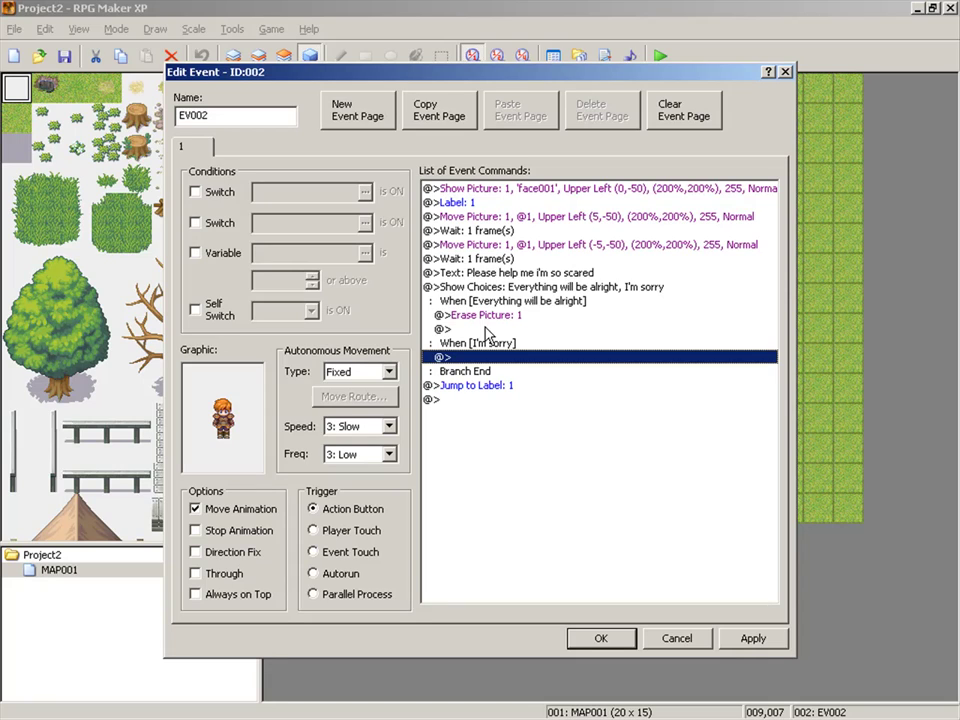
pyautogui.click(483, 301)
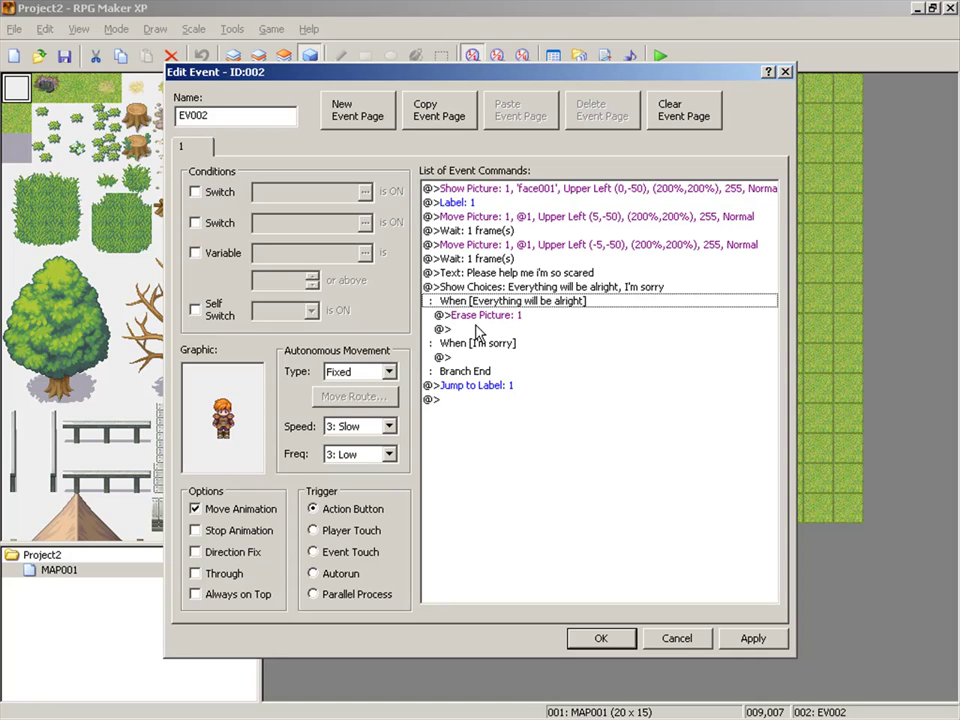
pyautogui.click(477, 329)
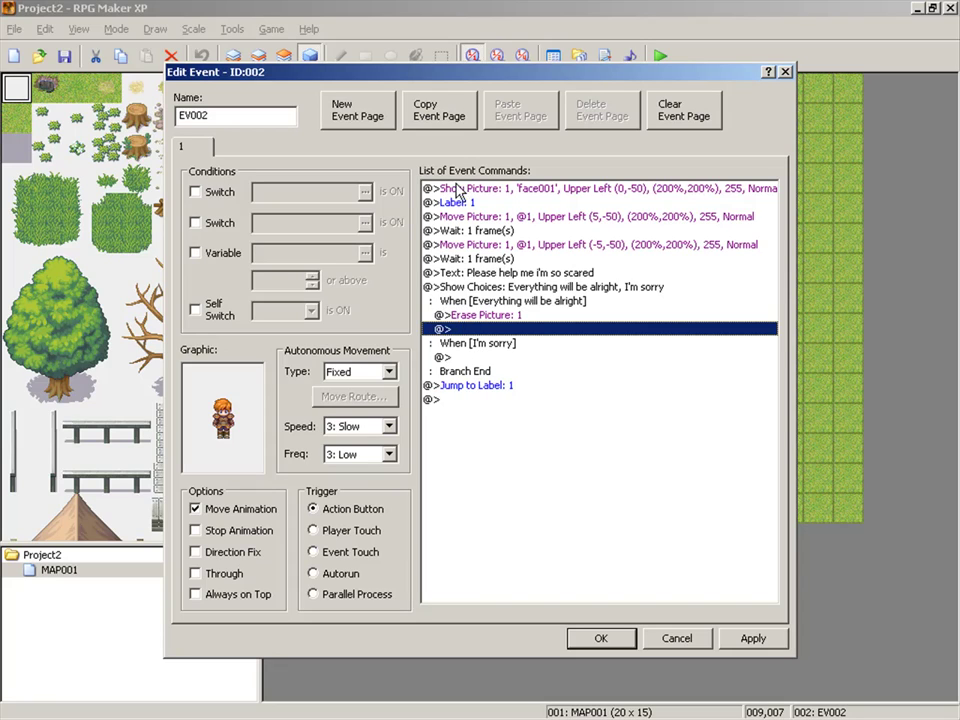
pyautogui.doubleClick(472, 329)
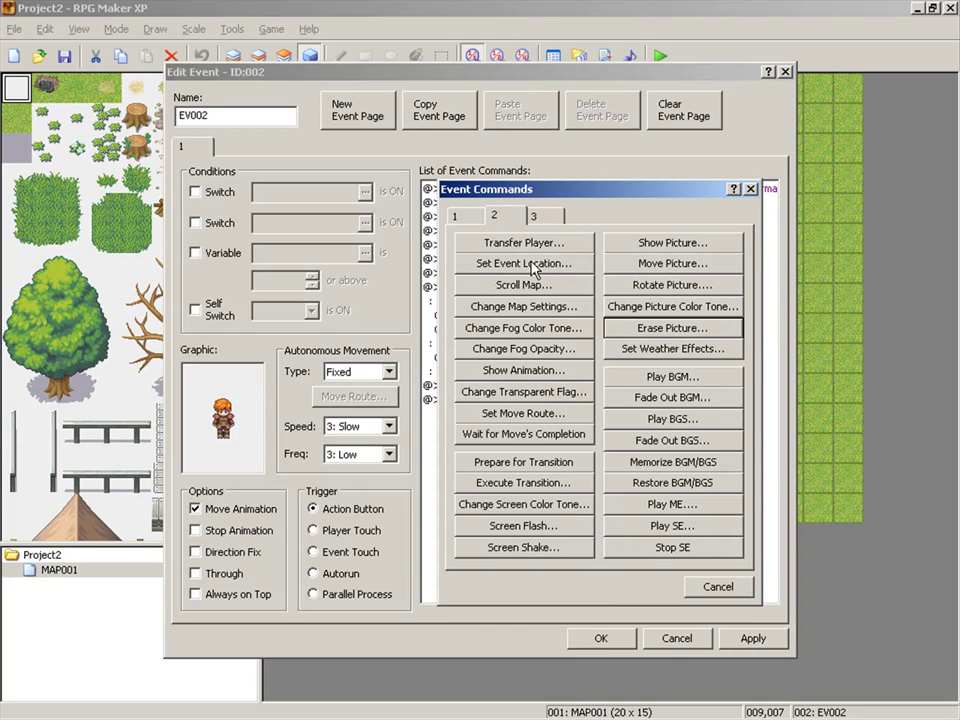
pyautogui.click(482, 219)
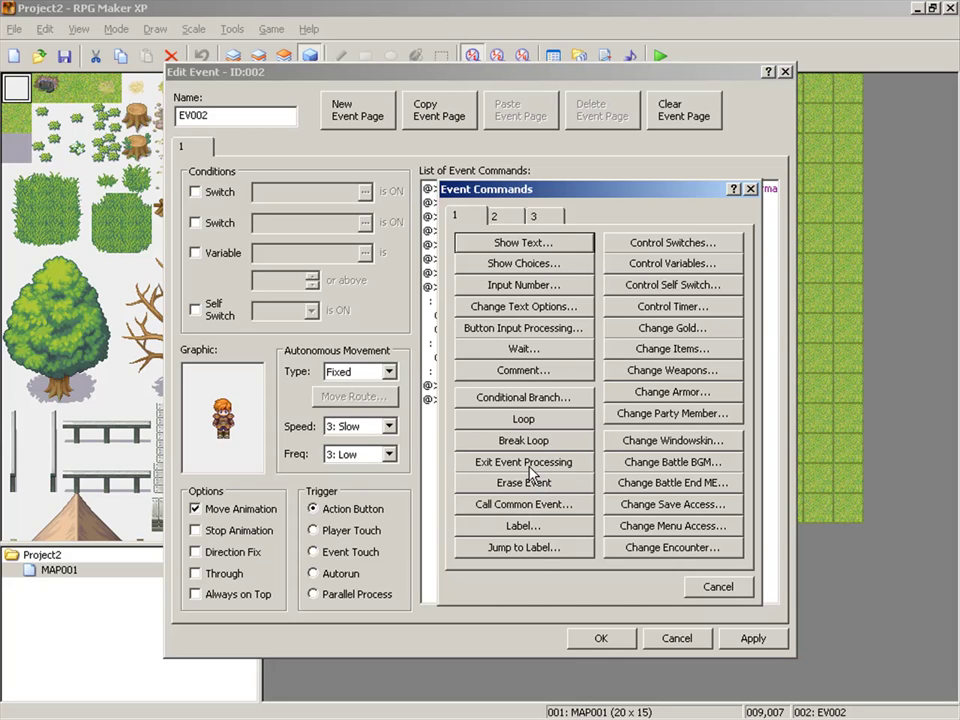
pyautogui.hotkey('ctrl', 'Tab')
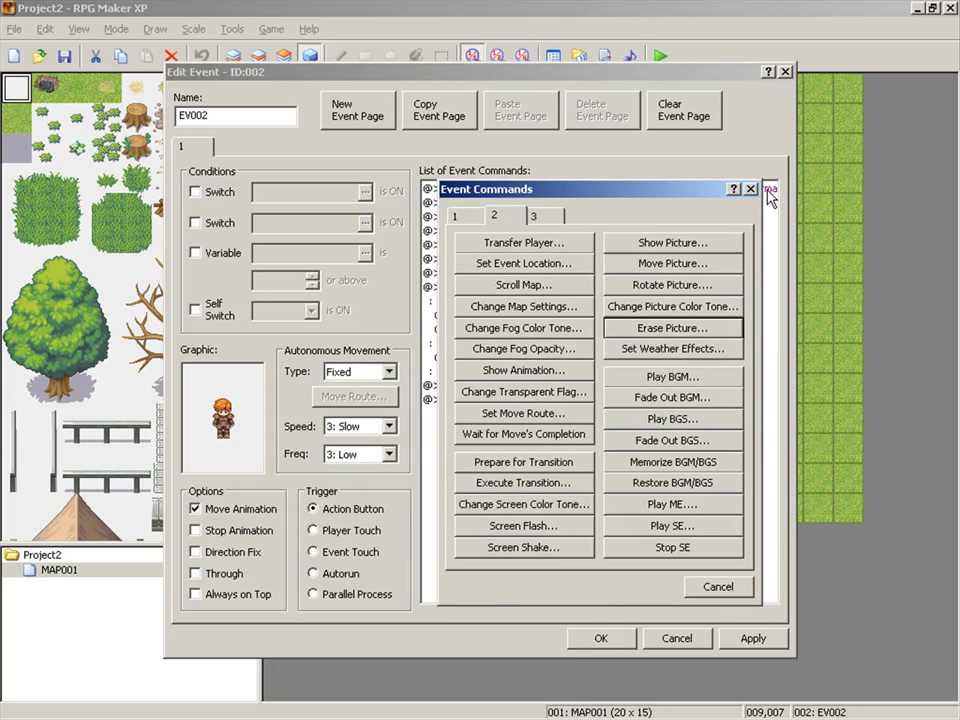
pyautogui.click(672, 328)
# Open the Event Commands list from the event's empty last line.
pyautogui.click(470, 386)
pyautogui.click(482, 400)
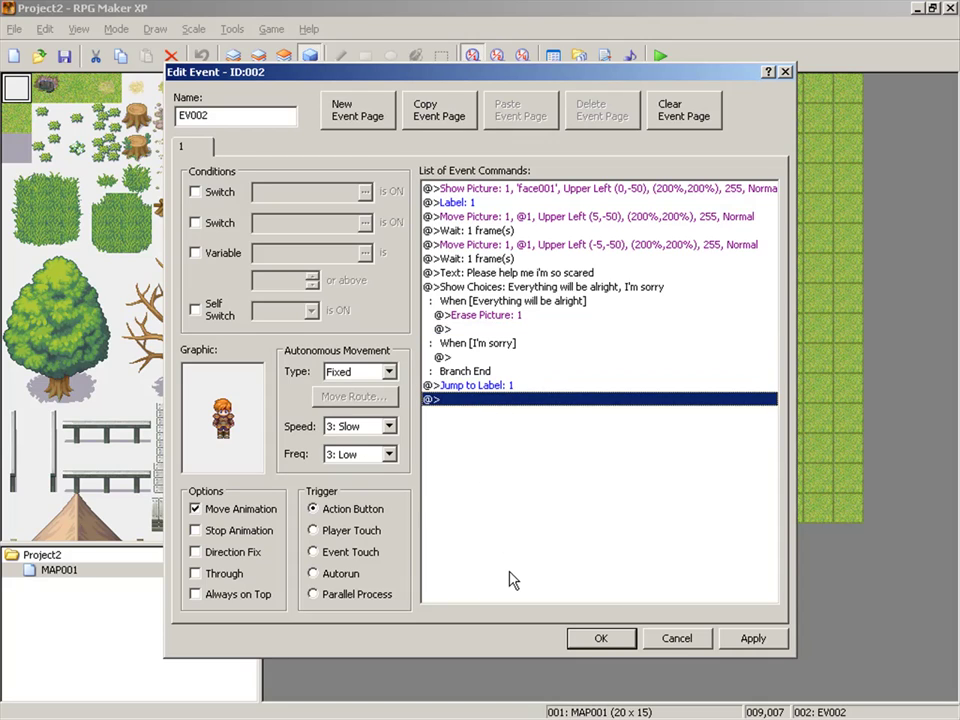
pyautogui.doubleClick(475, 330)
# Add a Jump to Label 2 command under Erase Picture 1.
pyautogui.click(456, 216)
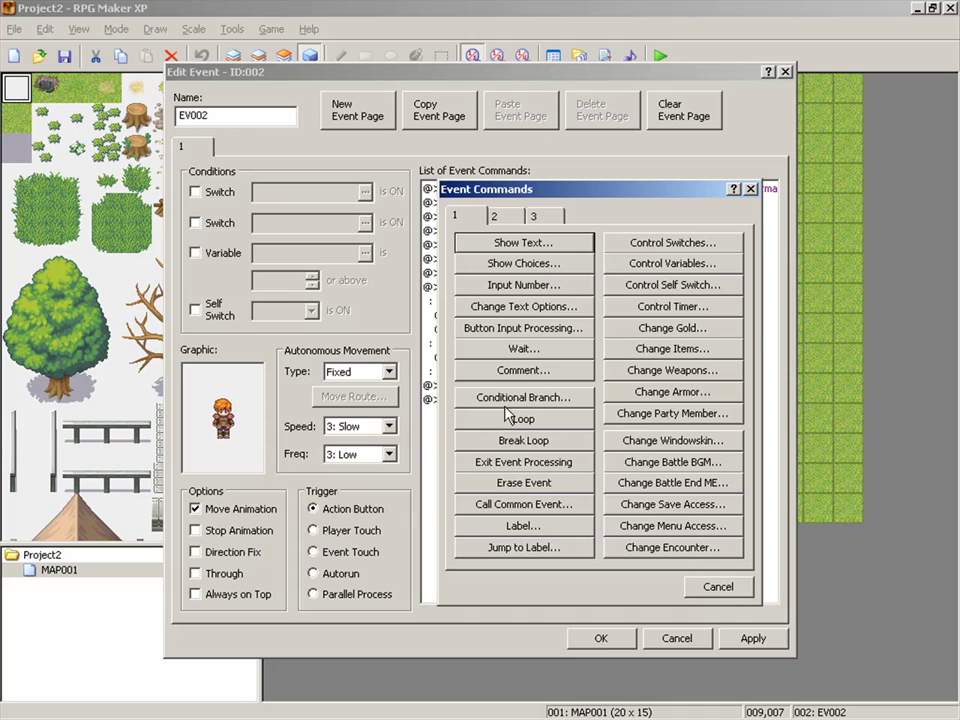
pyautogui.click(512, 220)
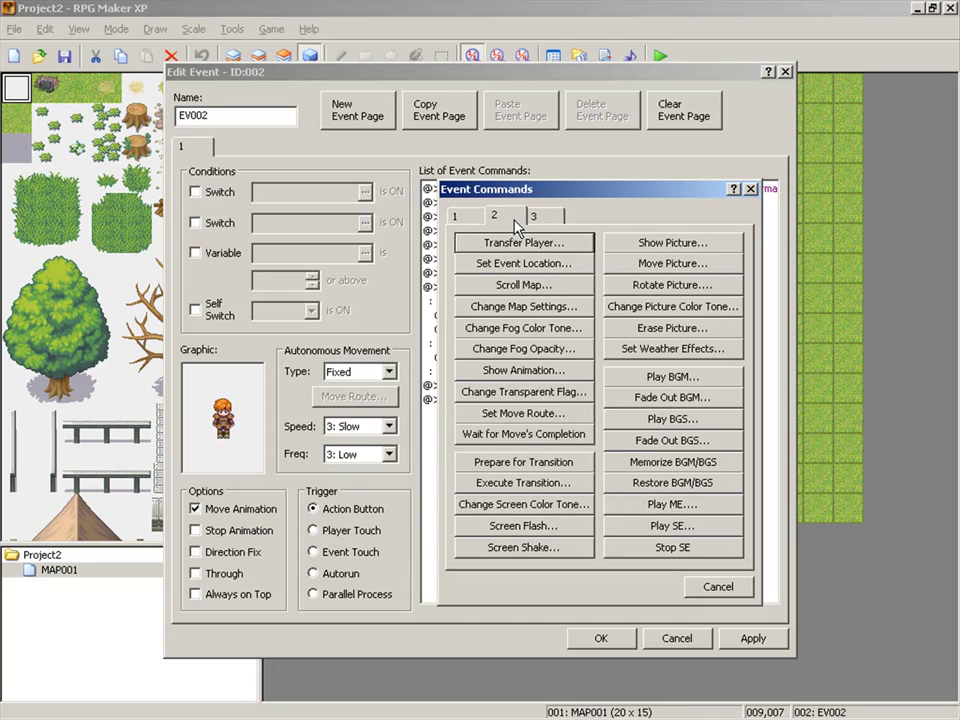
pyautogui.click(458, 217)
pyautogui.click(503, 549)
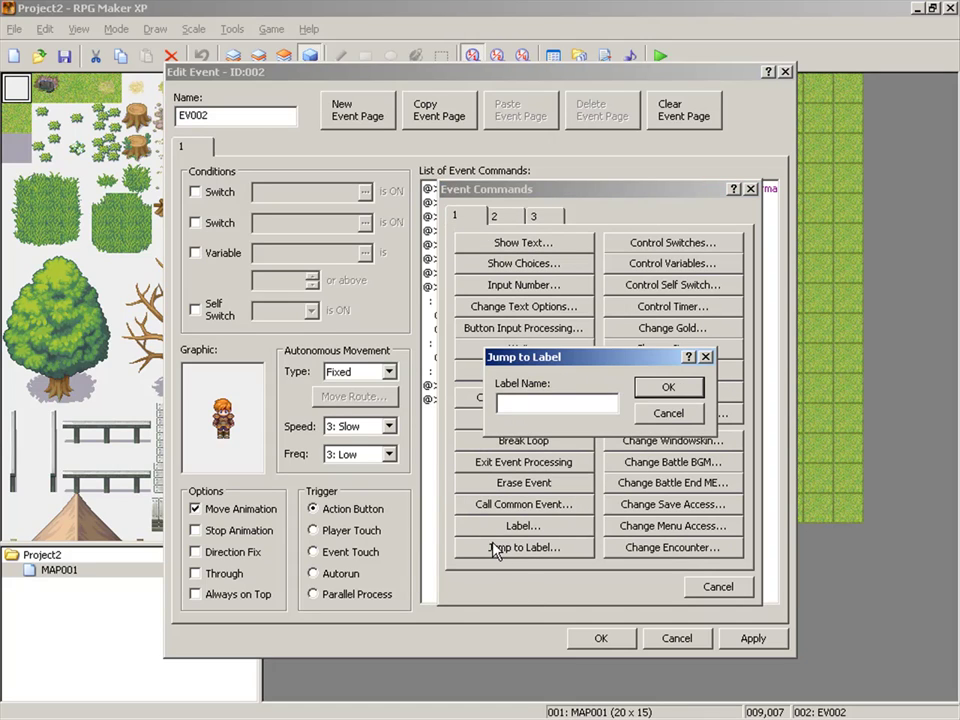
pyautogui.write('2')
pyautogui.click(660, 387)
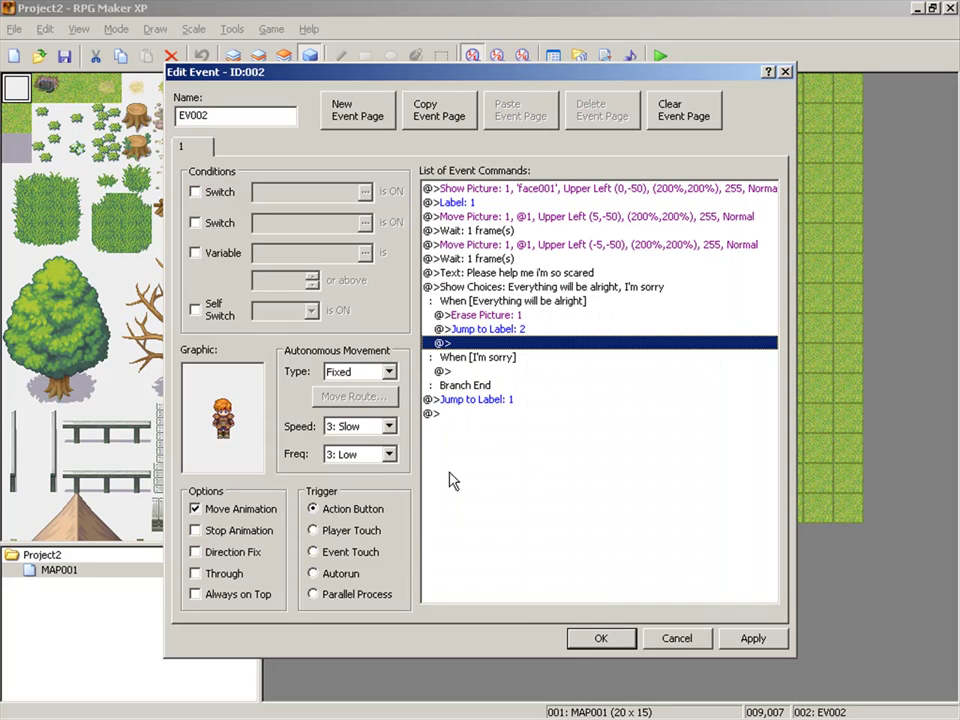
# Add Label 2 at the very end of the event, after Jump to Label 1.
pyautogui.doubleClick(455, 420)
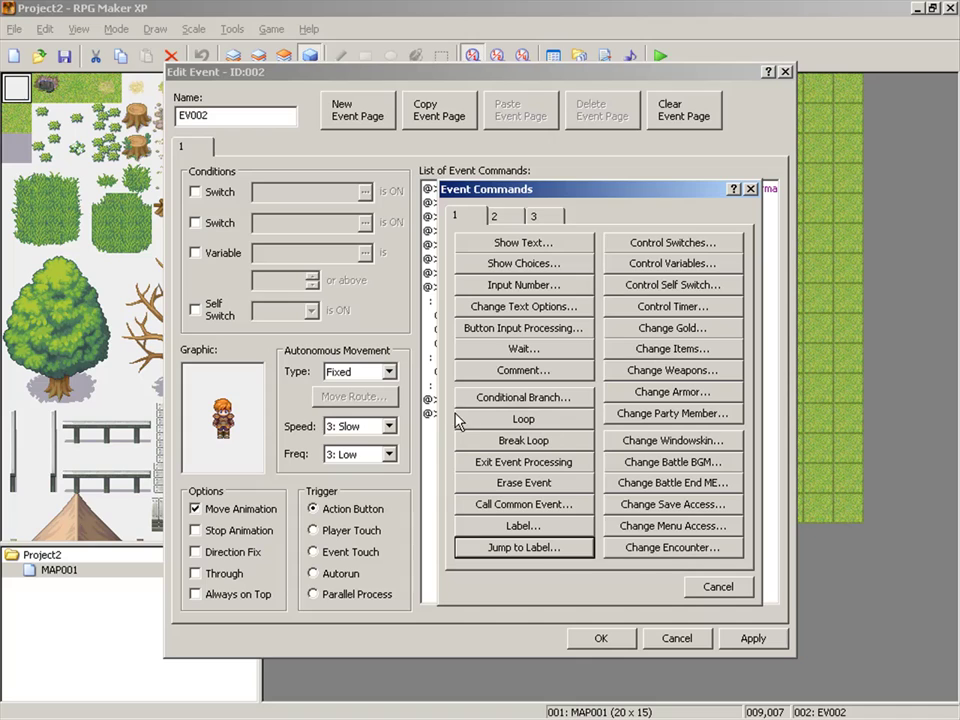
pyautogui.click(513, 525)
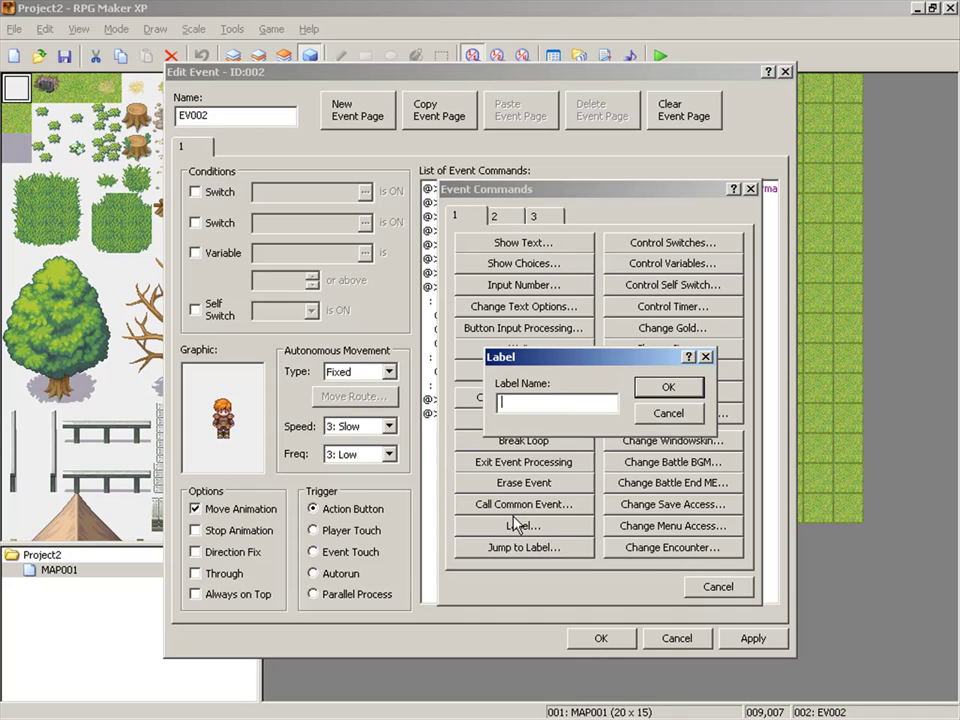
pyautogui.write('2')
pyautogui.click(668, 388)
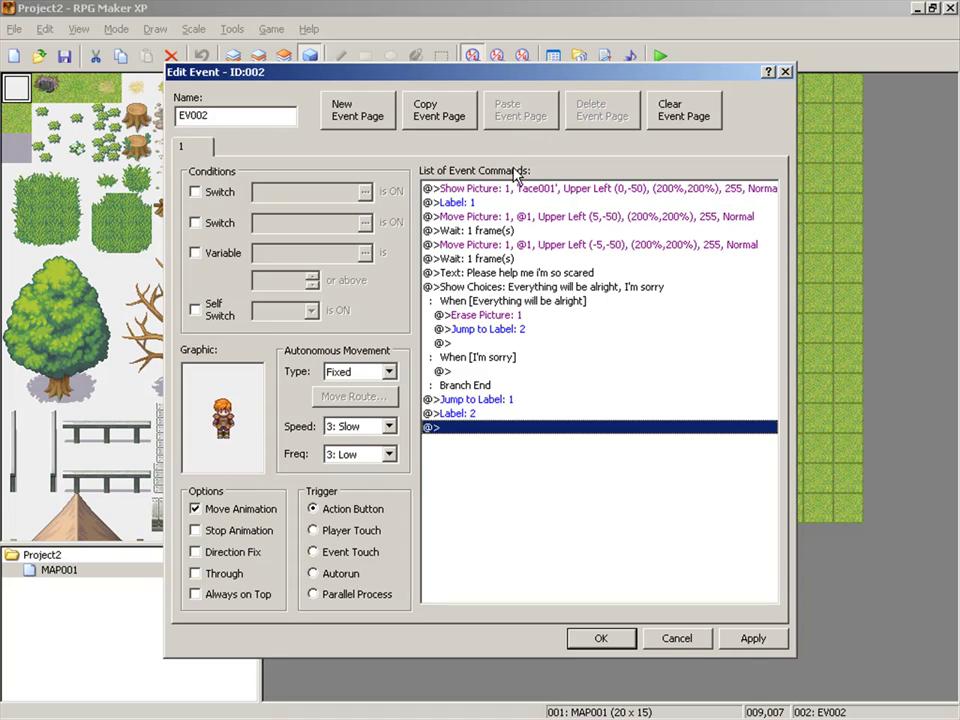
pyautogui.click(485, 203)
# Check the Label 1 and Jump to Label 1 lines, then confirm the event with OK.
pyautogui.click(482, 399)
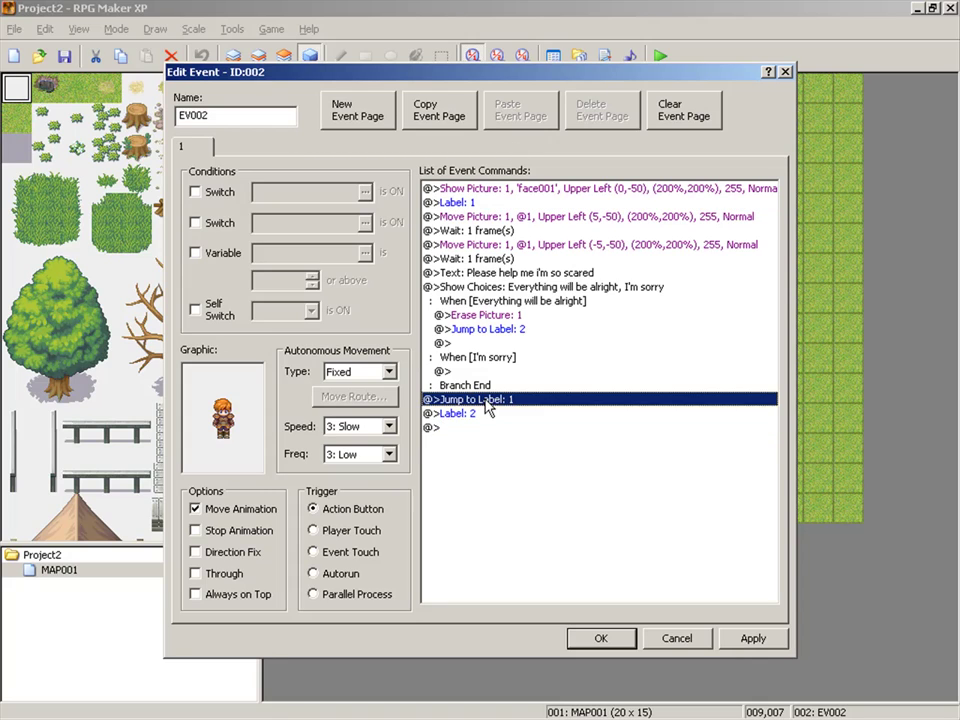
pyautogui.click(481, 205)
pyautogui.click(490, 399)
pyautogui.click(481, 204)
pyautogui.click(485, 399)
pyautogui.click(601, 640)
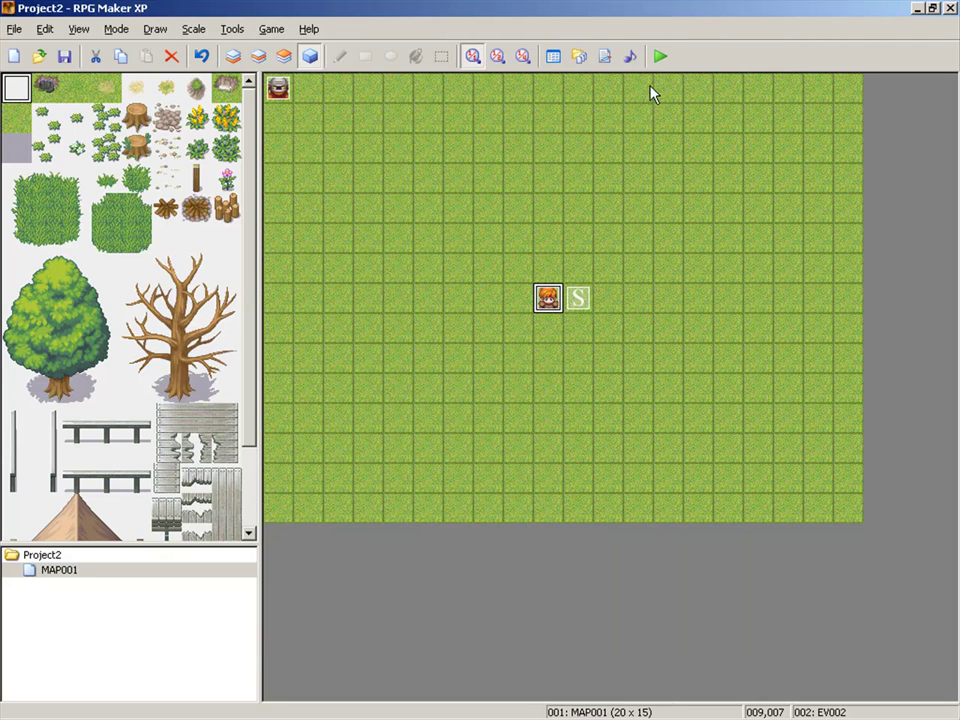
# Save and playtest, choosing "Everything will be alright" at the plea, then close the game.
pyautogui.click(660, 56)
pyautogui.click(401, 393)
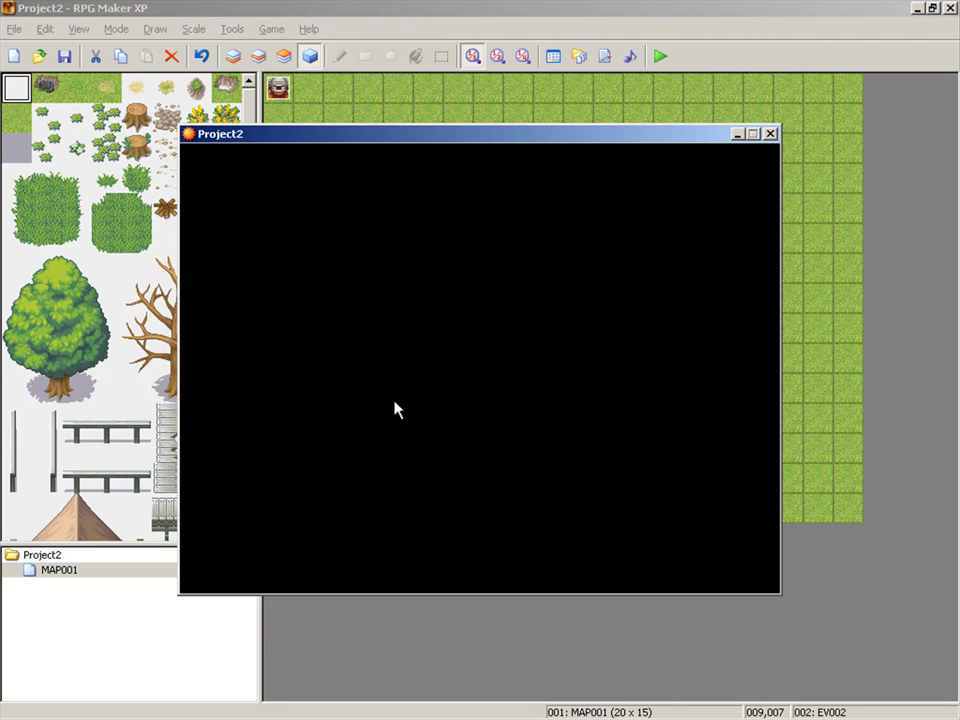
pyautogui.press('Return')
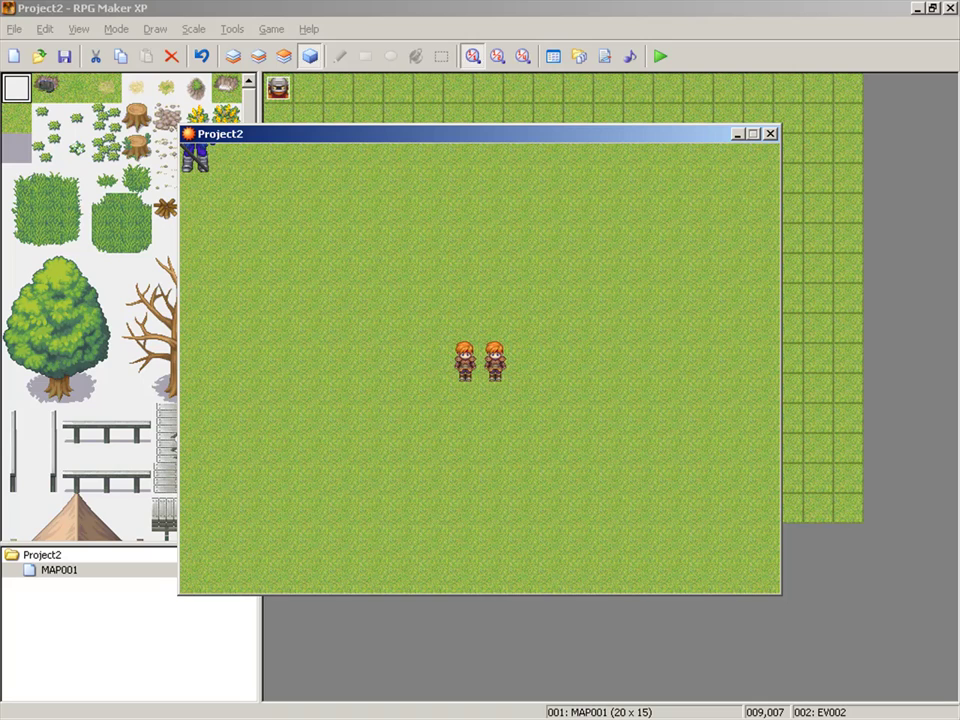
pyautogui.press('Down')
pyautogui.press('Up')
pyautogui.press('Return')
pyautogui.press('Return')
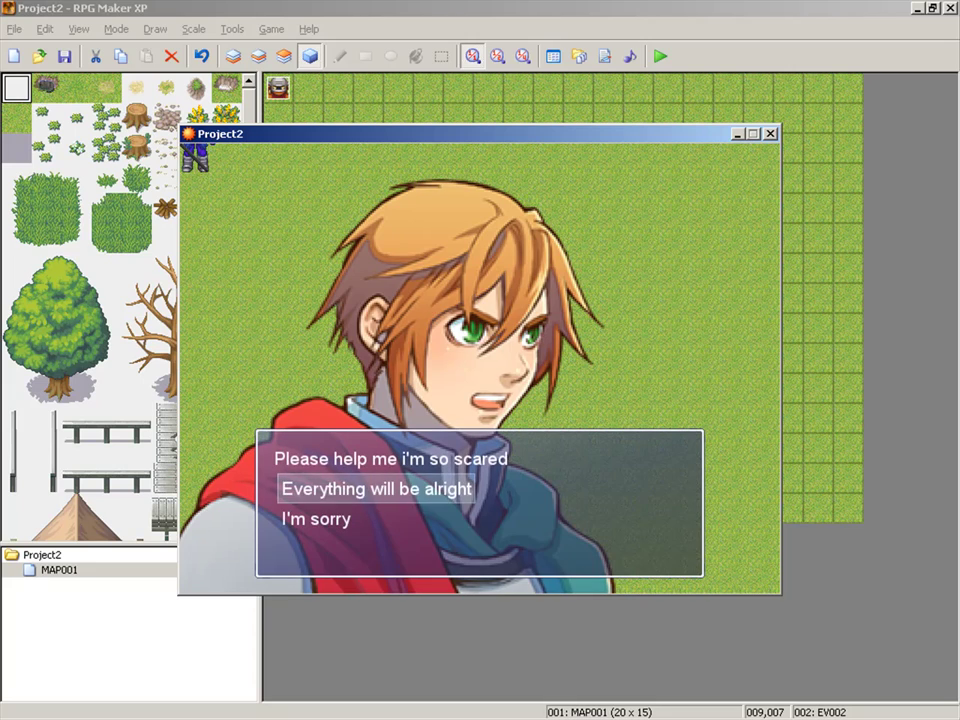
pyautogui.click(770, 134)
# Reopen EV002 in the event editor and select its last empty command line.
pyautogui.doubleClick(548, 298)
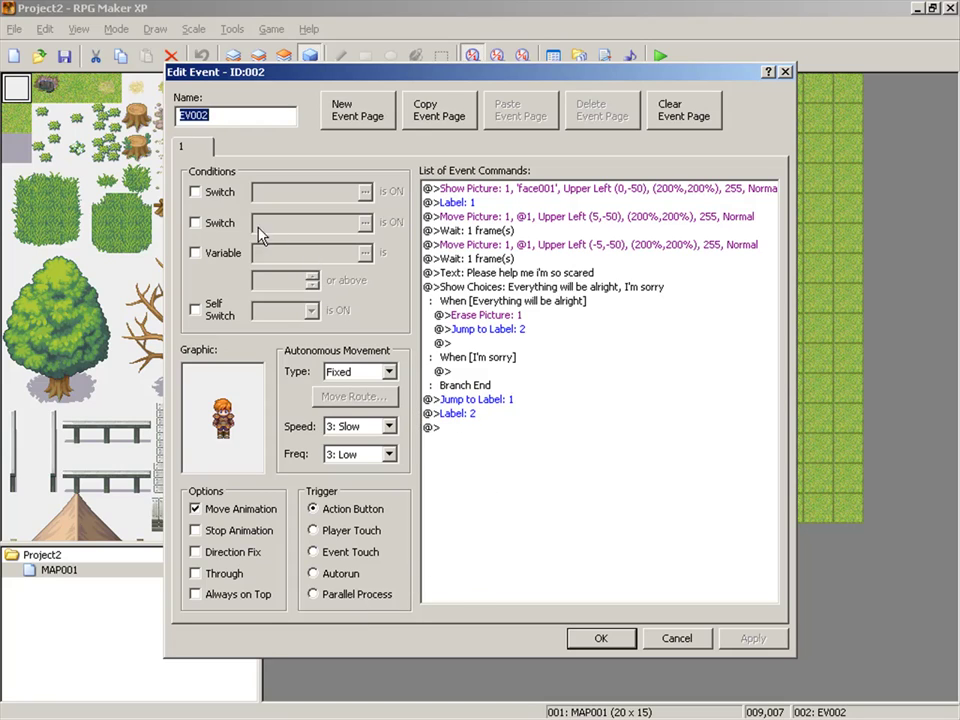
pyautogui.click(449, 430)
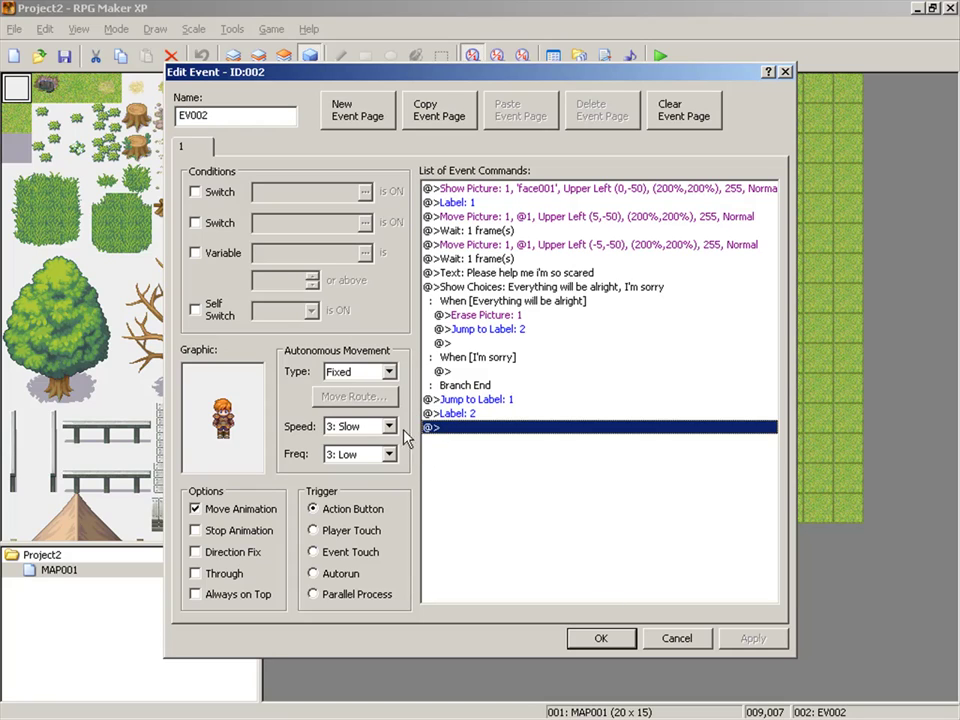